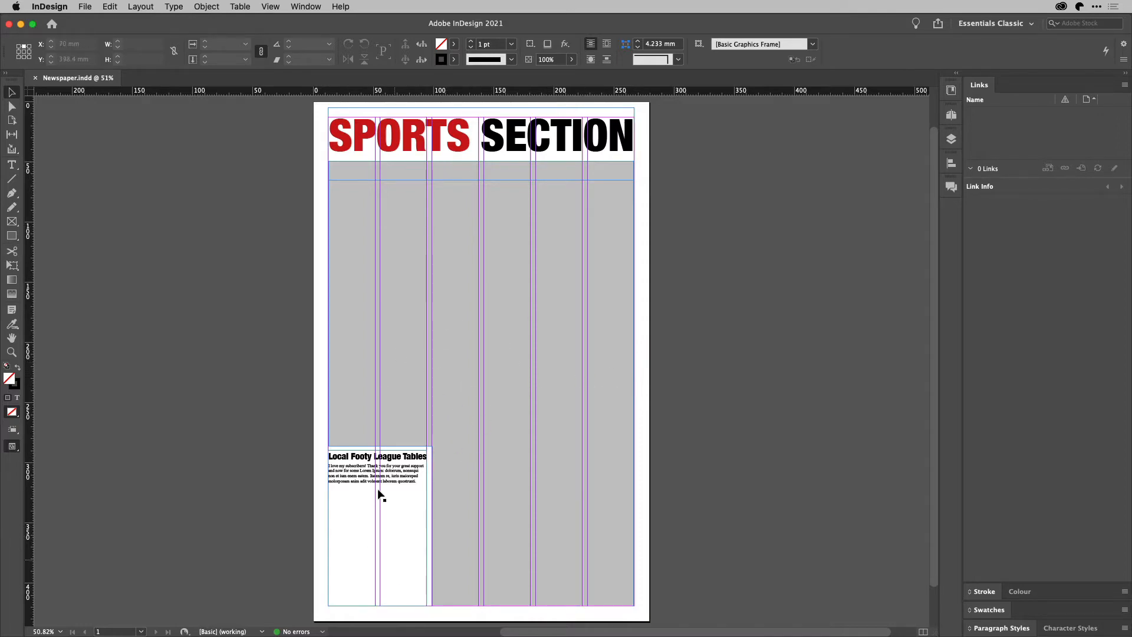
# Start a new empty paragraph after 'quostrunti.' at the end of the intro text
pyautogui.scroll(5, 366, 547)
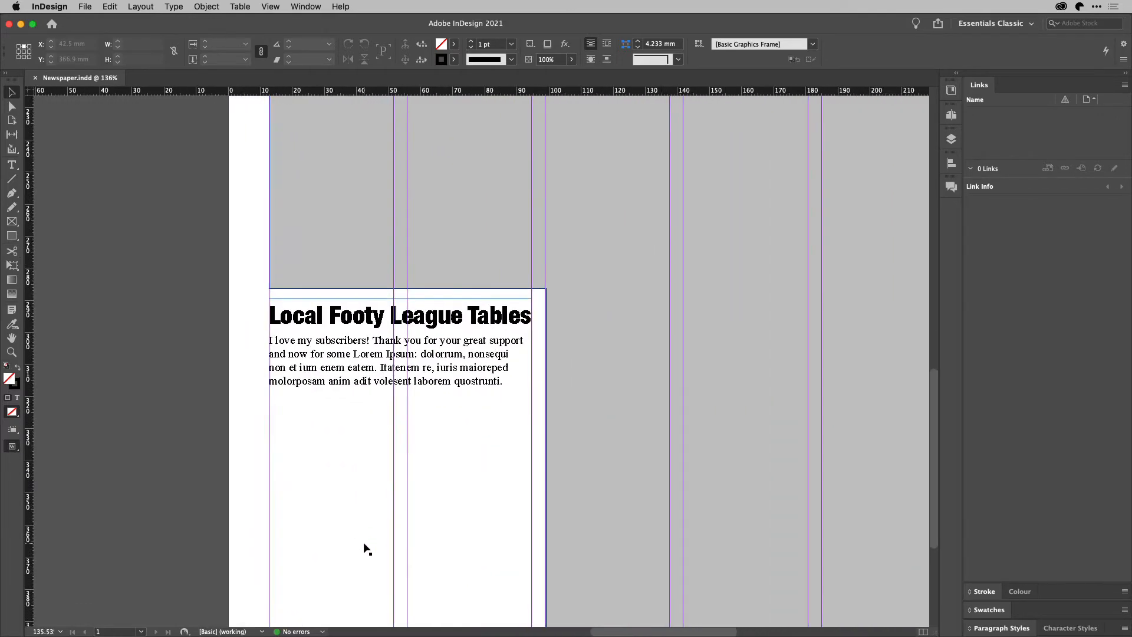
pyautogui.scroll(-5, 366, 549)
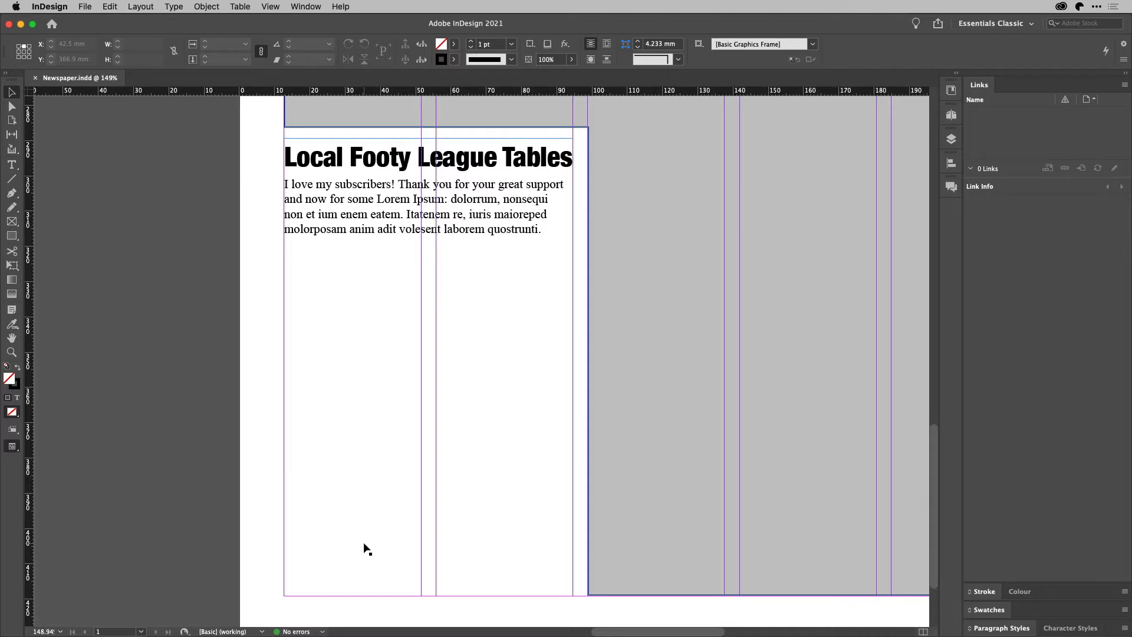
pyautogui.doubleClick(550, 231)
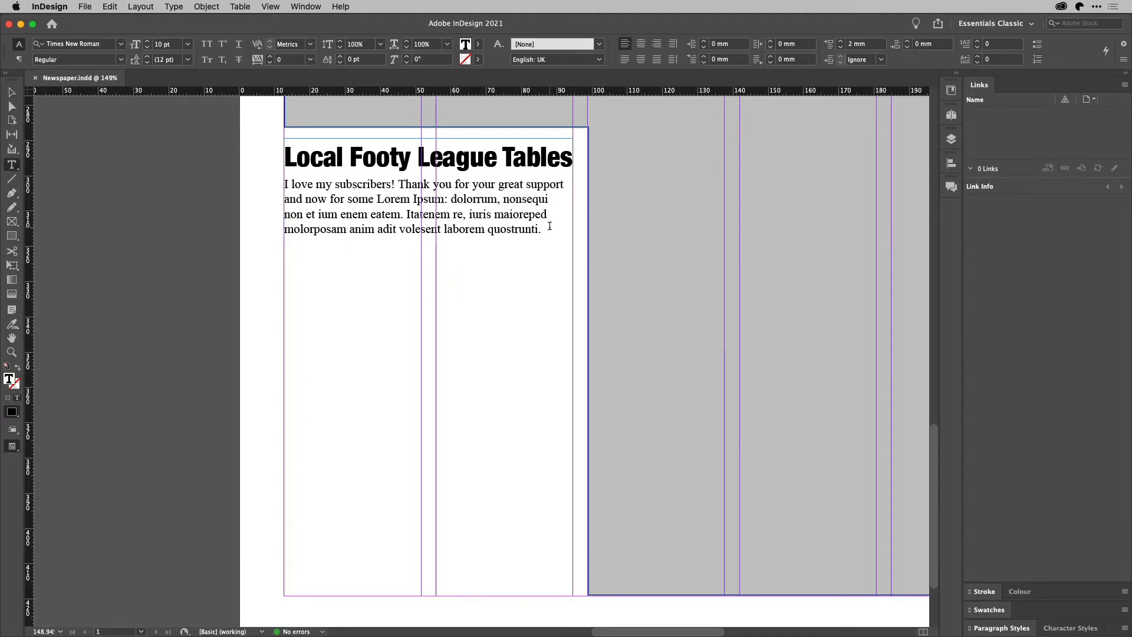
pyautogui.press('Return')
# Insert a table with 10 body rows and 3 columns below the intro paragraph
pyautogui.click(247, 7)
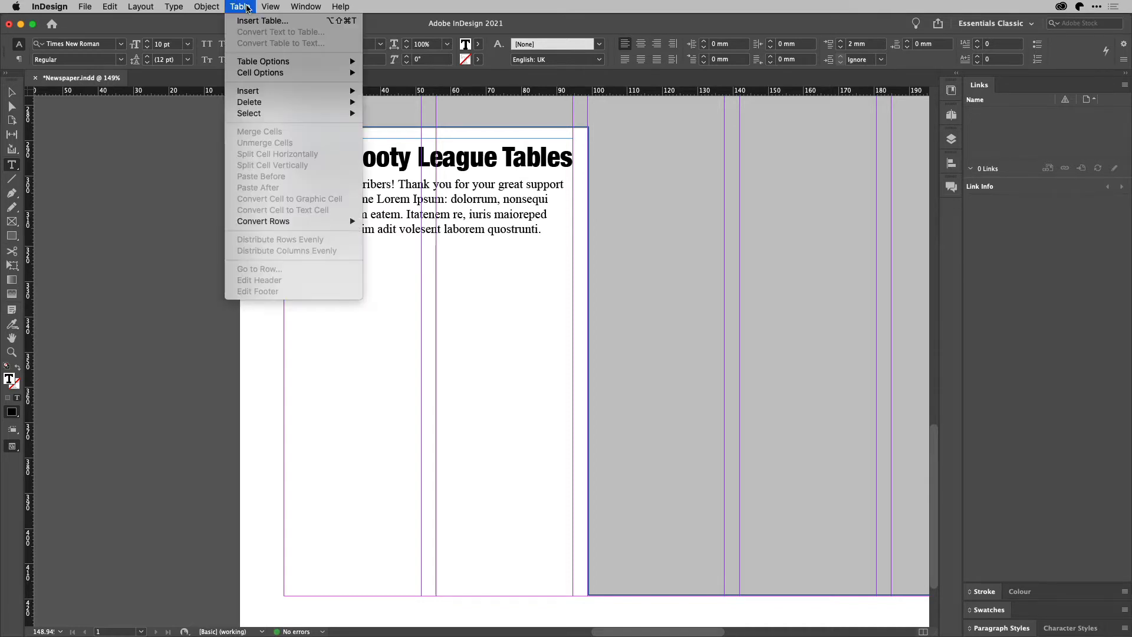
pyautogui.click(248, 22)
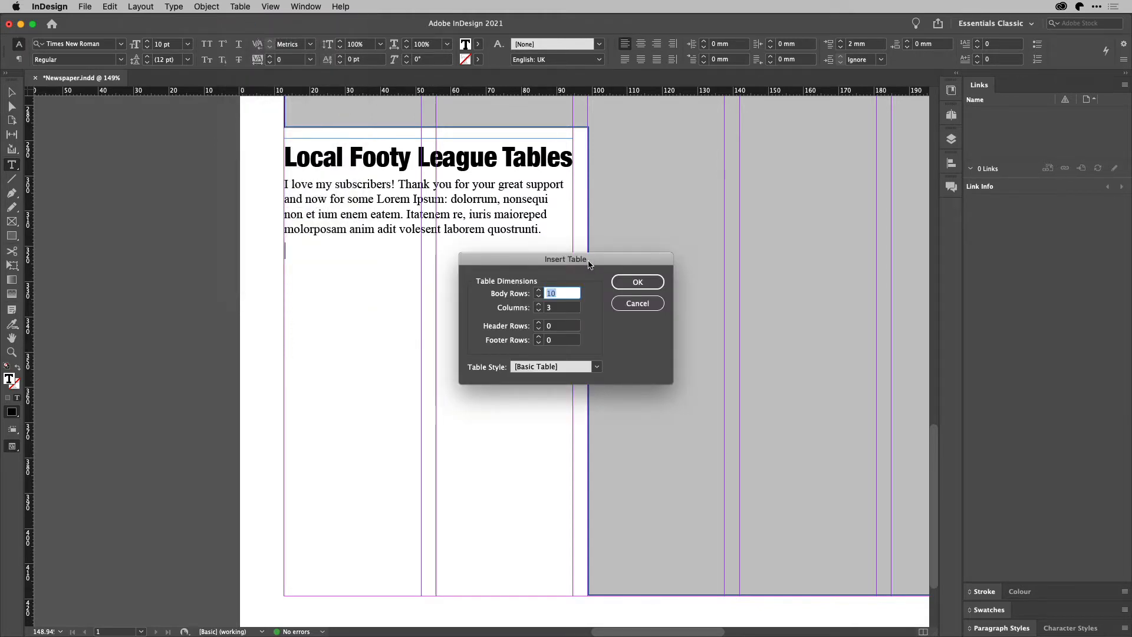
pyautogui.moveTo(590, 264); pyautogui.dragTo(782, 210)
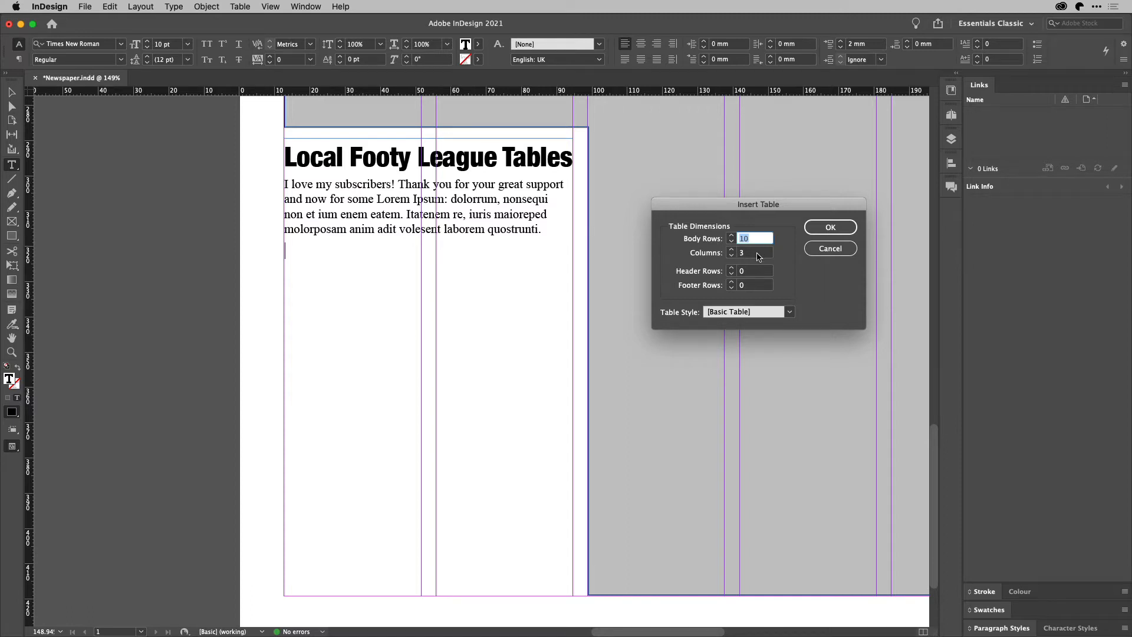
pyautogui.click(828, 229)
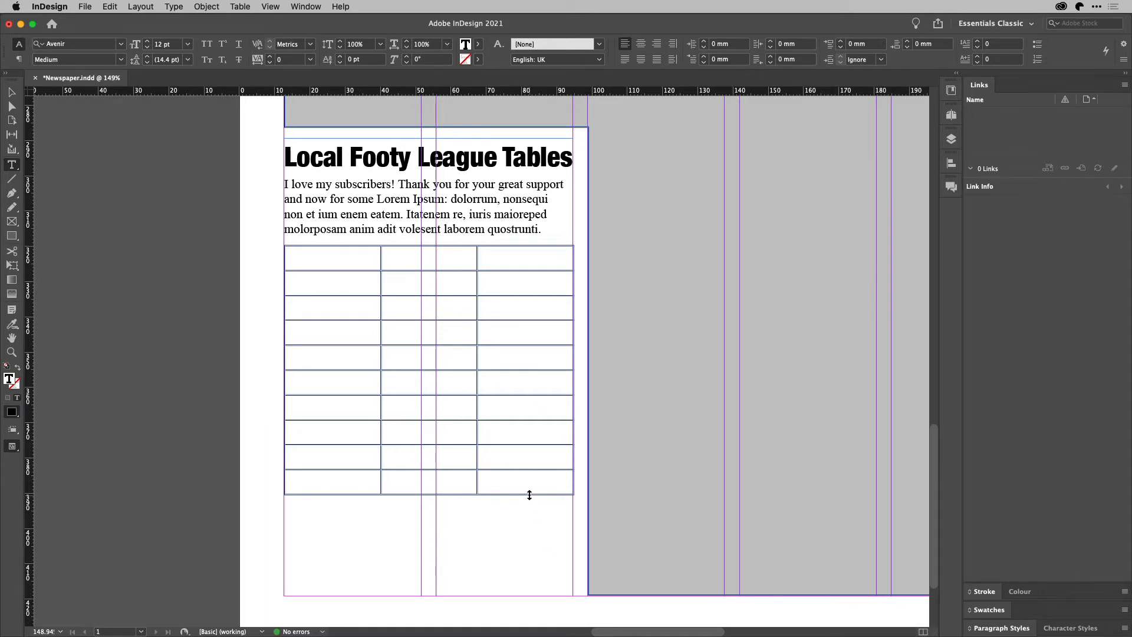
# Stretch the table rows down to fill the frame and narrow columns one and two for numbers and logos
pyautogui.moveTo(529, 496); pyautogui.dragTo(539, 594)
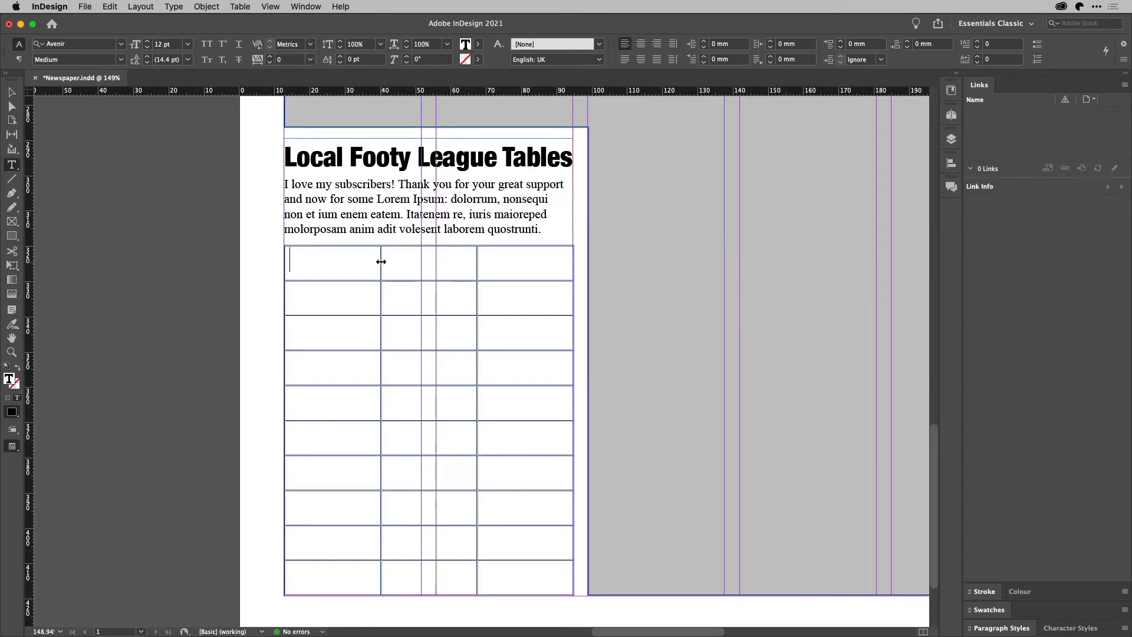
pyautogui.moveTo(381, 262); pyautogui.dragTo(316, 271)
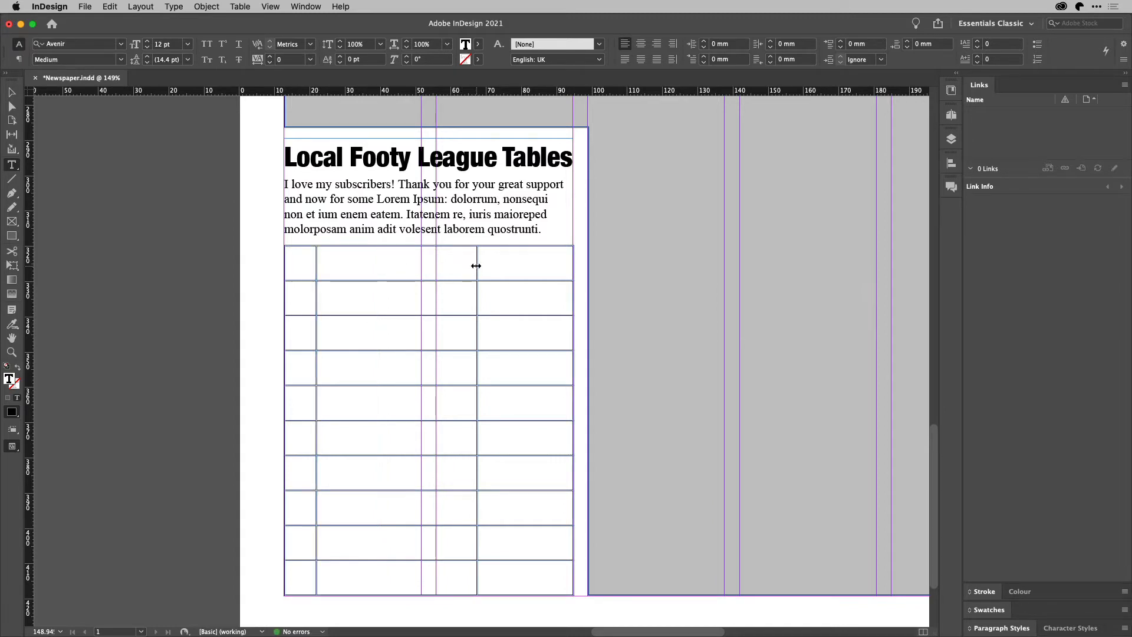
pyautogui.moveTo(474, 267); pyautogui.dragTo(356, 281)
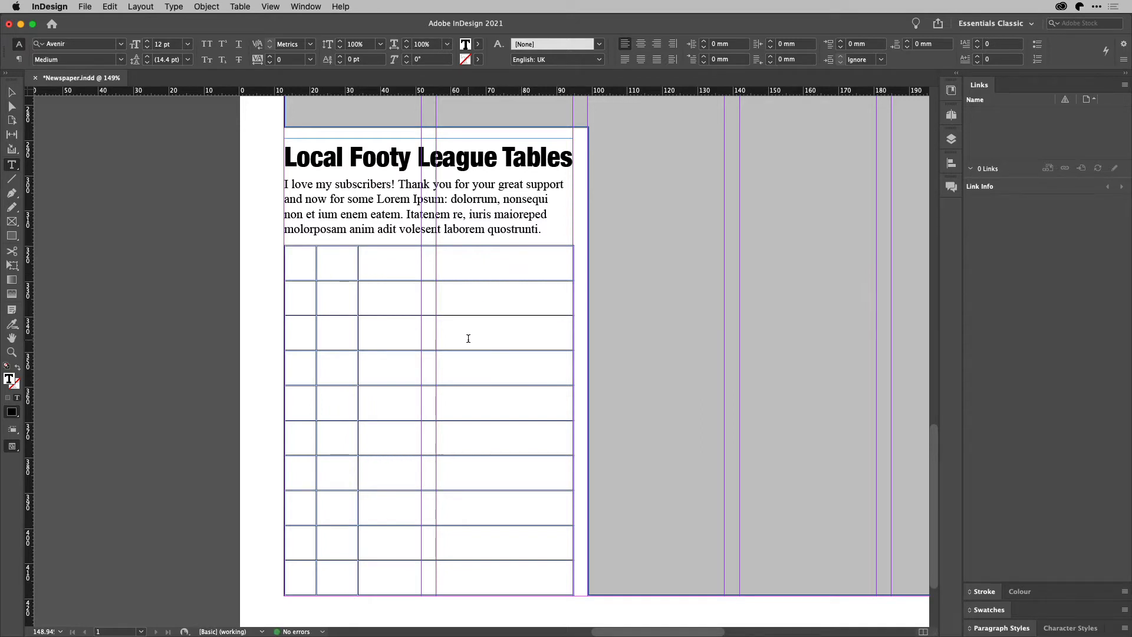
pyautogui.write('10')
pyautogui.moveTo(314, 272); pyautogui.dragTo(313, 275)
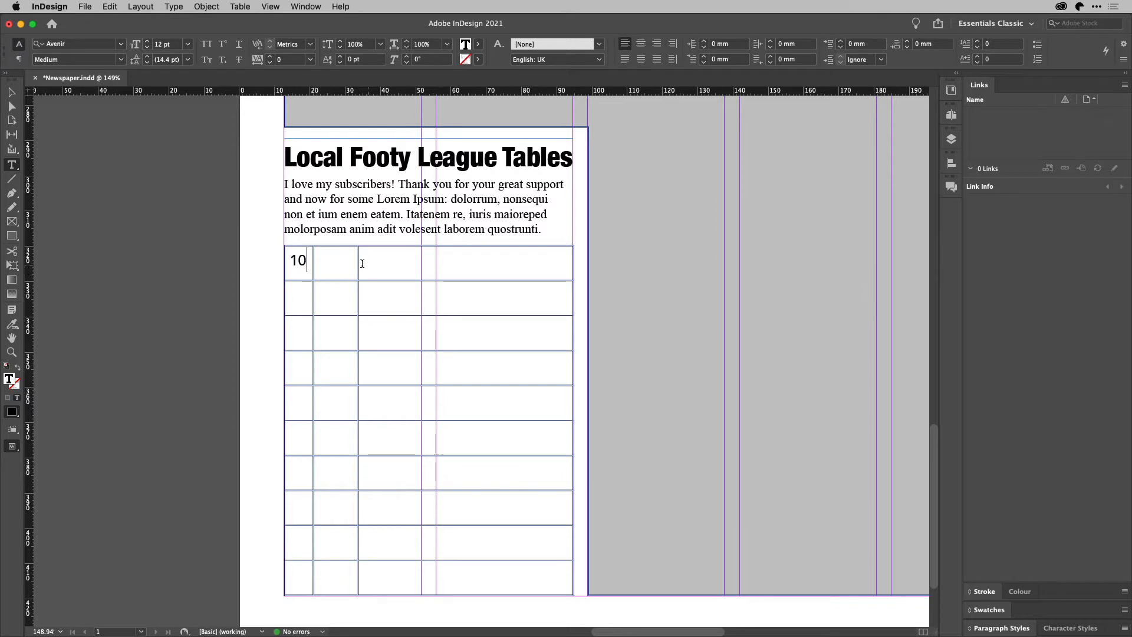
pyautogui.moveTo(357, 261); pyautogui.dragTo(356, 265)
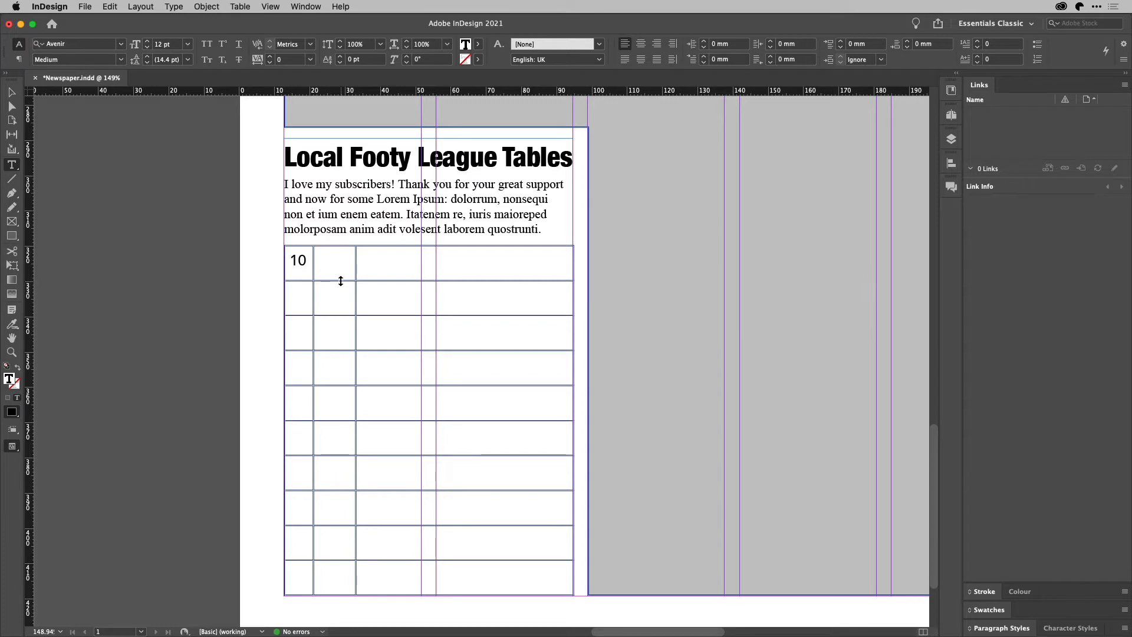
pyautogui.press('BackSpace')
pyautogui.press('BackSpace')
# Vertically centre the contents of the table's second column cells
pyautogui.click(336, 243)
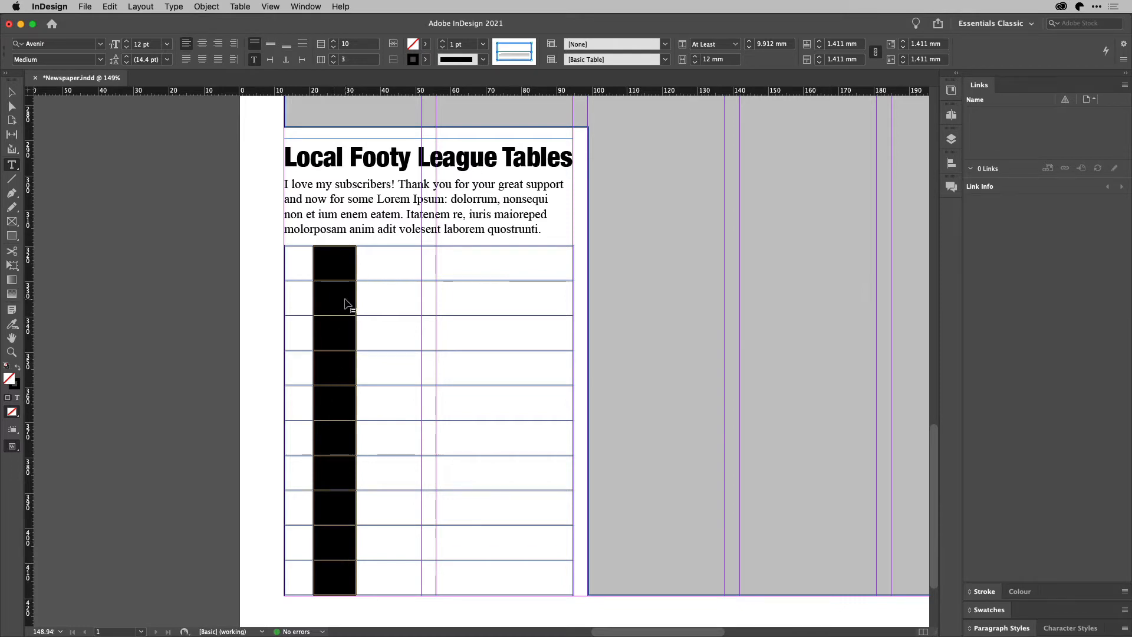
pyautogui.click(271, 46)
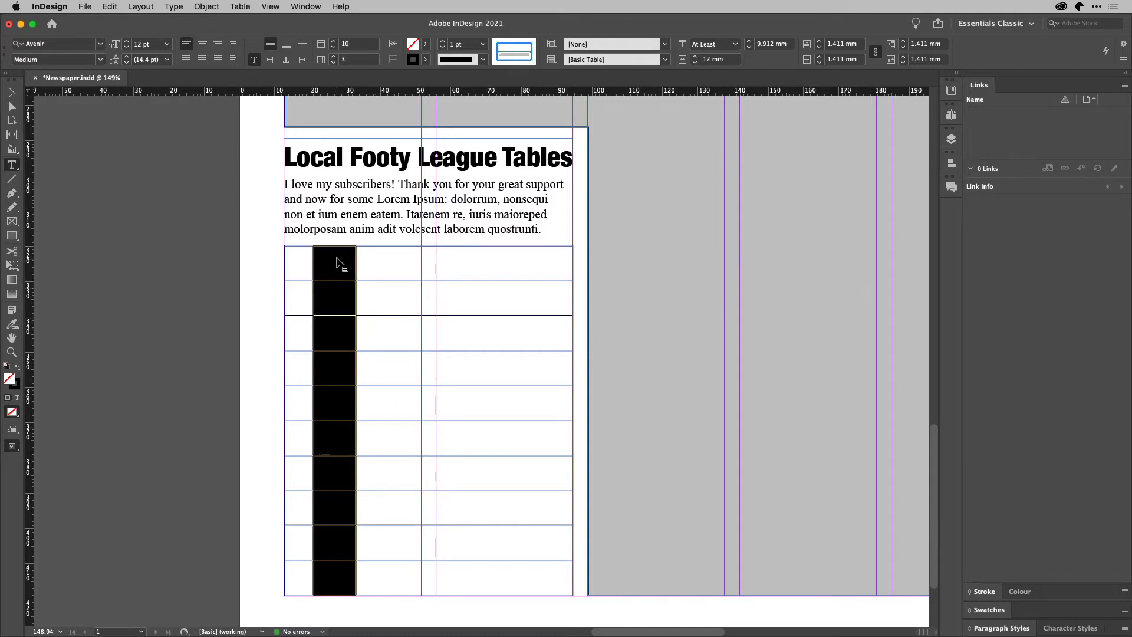
pyautogui.press('super+d')
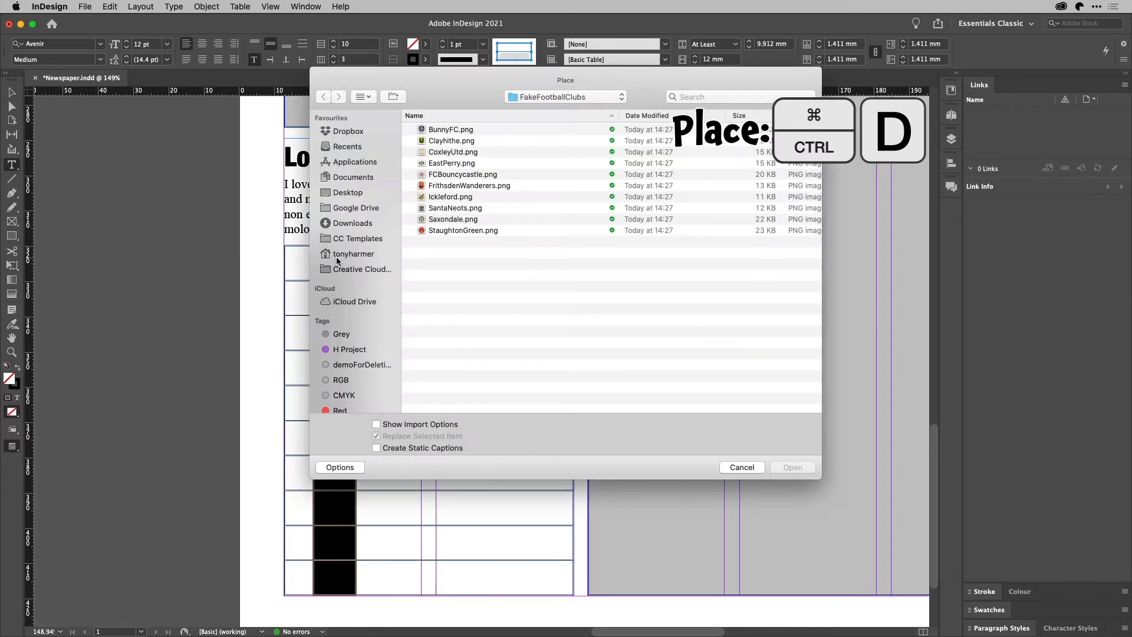
# Load all ten club logo PNGs from the FakeFootballClubs folder for placing
pyautogui.click(465, 132)
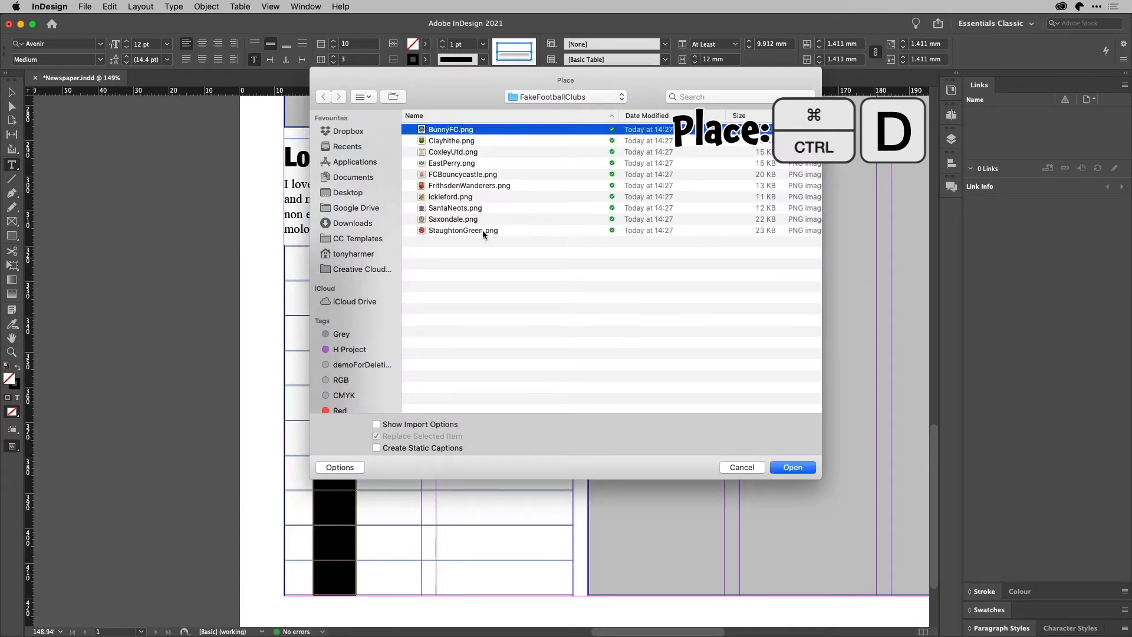
pyautogui.keyDown('shift'); pyautogui.click(481, 230); pyautogui.keyUp('shift')
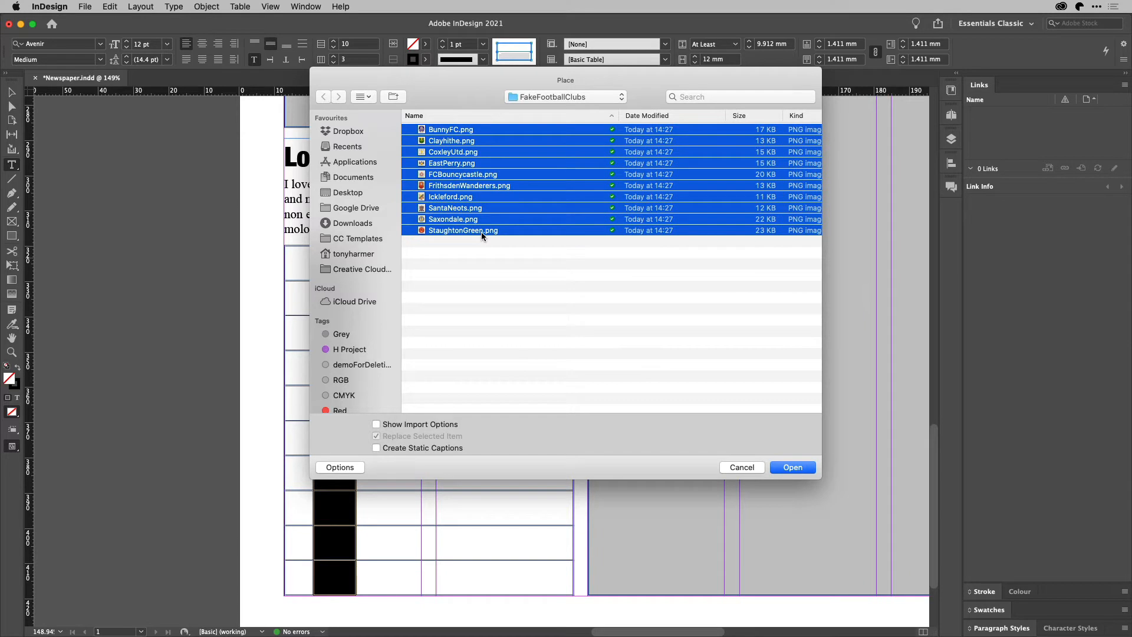
pyautogui.click(797, 469)
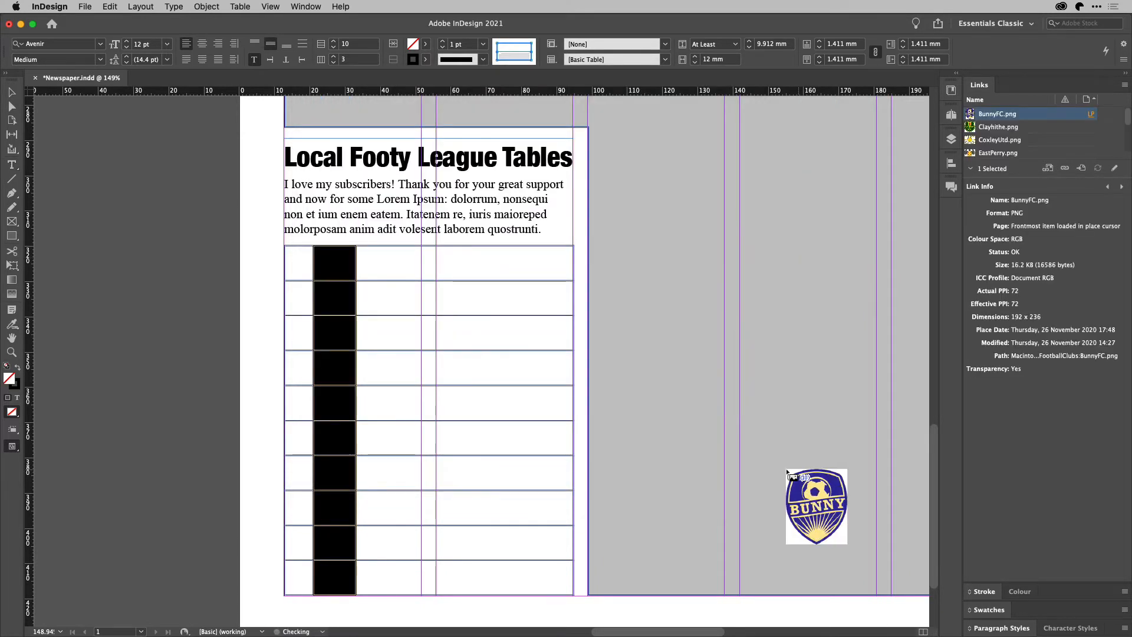
# Place the logos one per row in column two, BunnyFC at top through Staughton Green
pyautogui.click(330, 261)
pyautogui.click(334, 296)
pyautogui.click(334, 331)
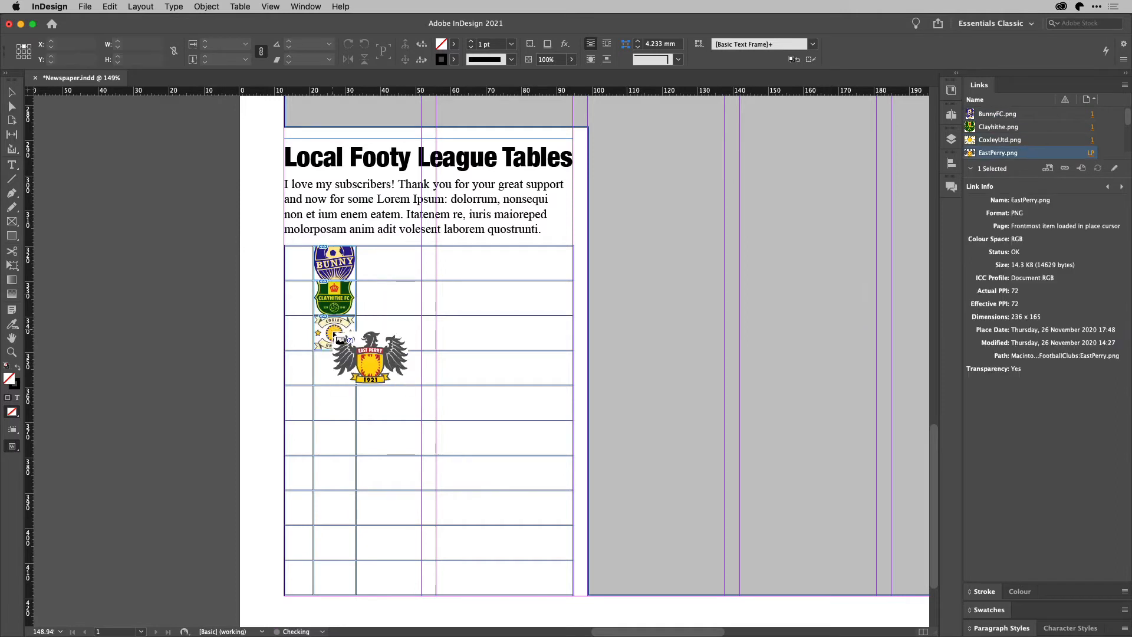
pyautogui.click(333, 367)
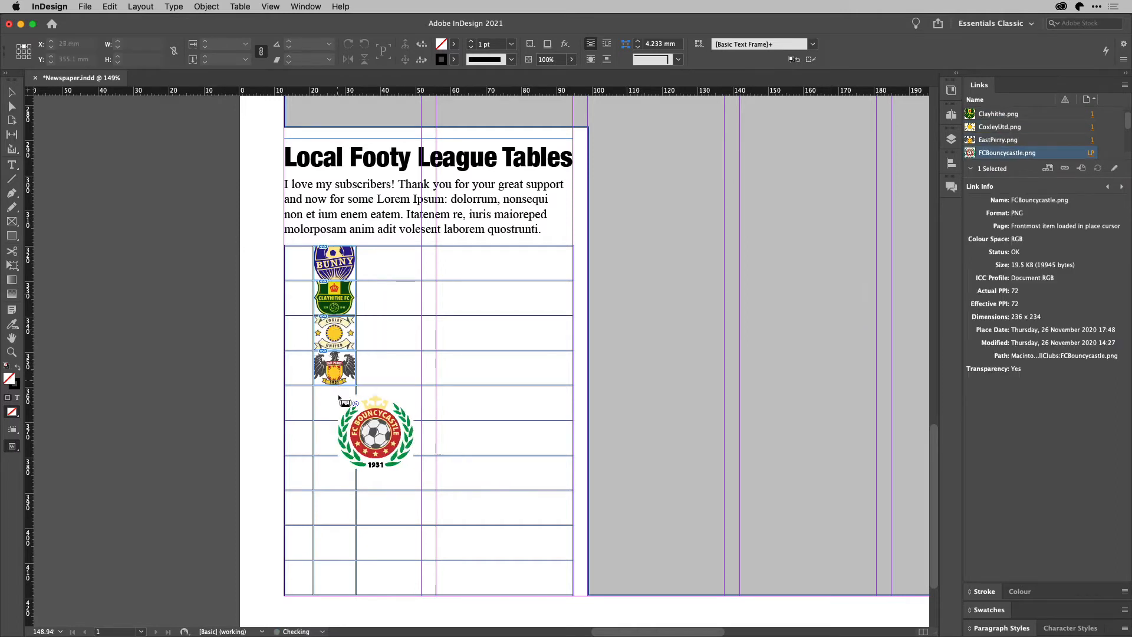
pyautogui.click(337, 430)
pyautogui.click(336, 465)
pyautogui.click(334, 501)
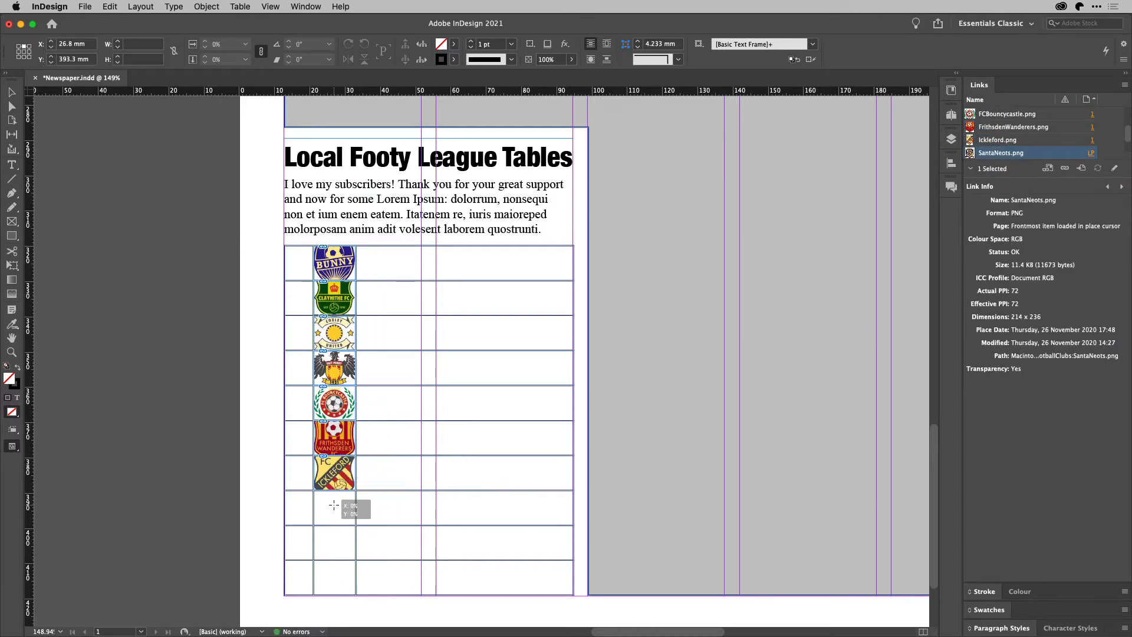
pyautogui.click(335, 536)
pyautogui.click(335, 569)
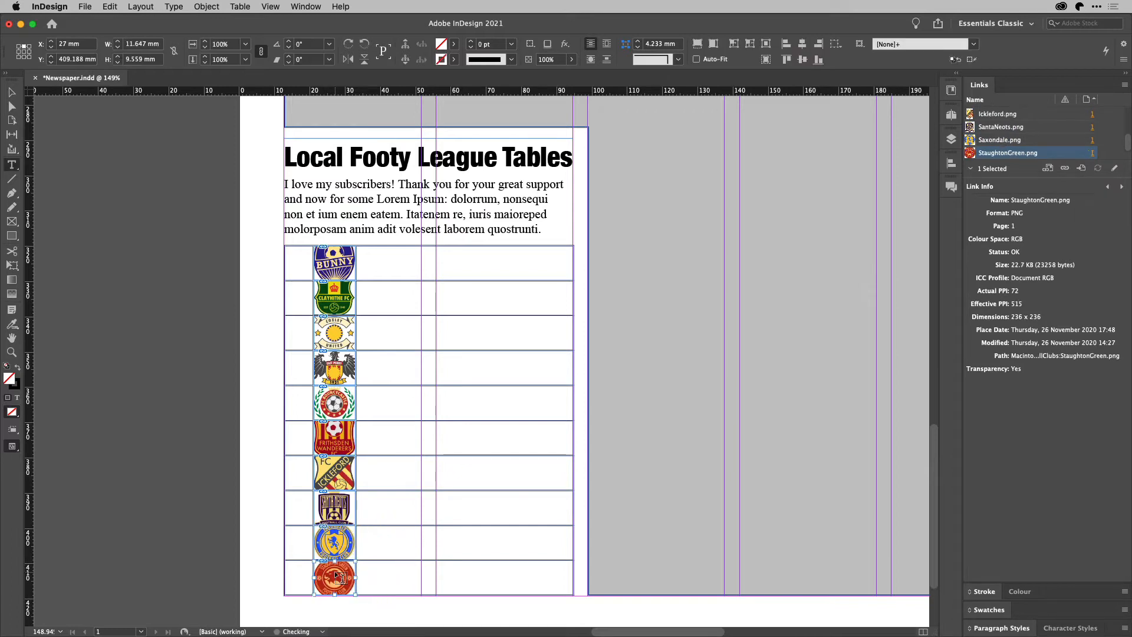
pyautogui.click(335, 241)
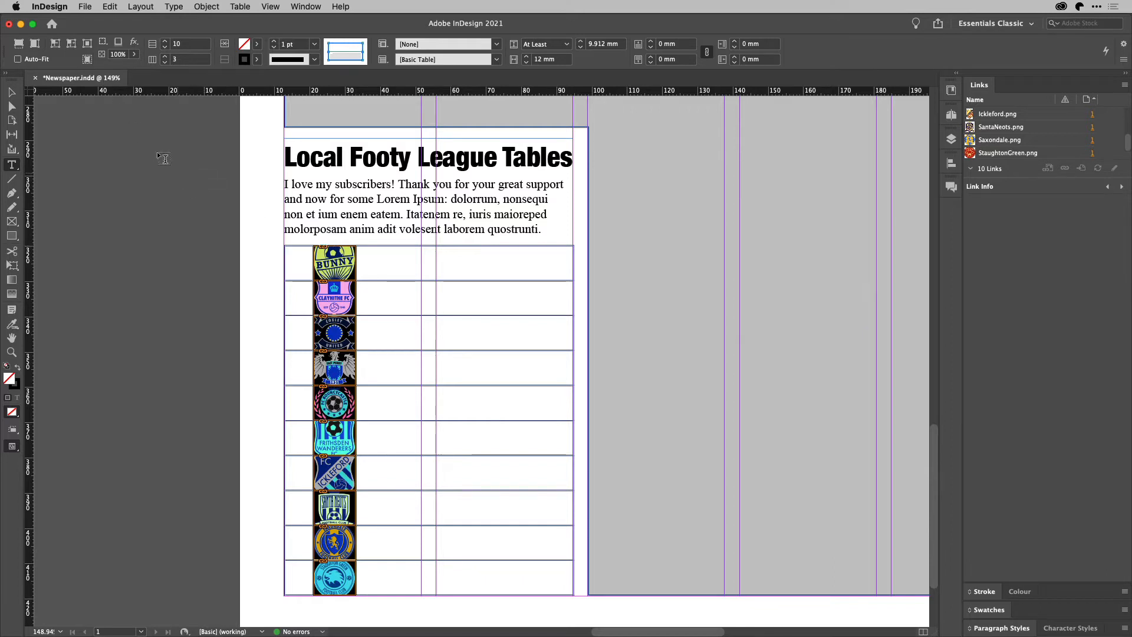
# Fit the logos proportionally in their cells with a 1 mm cell inset all round
pyautogui.click(34, 44)
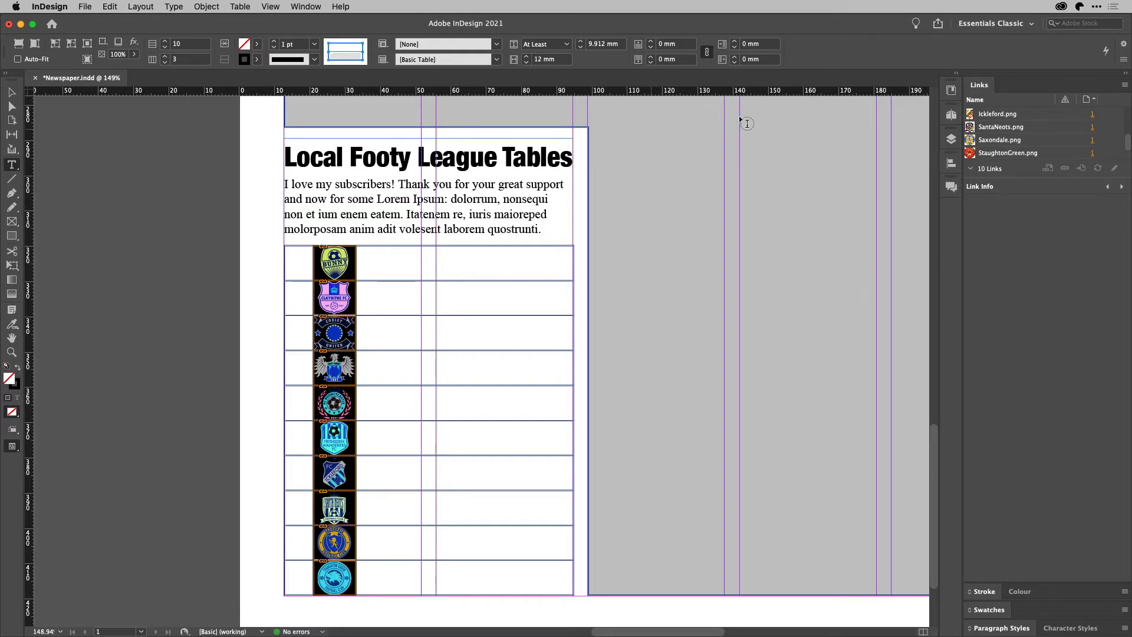
pyautogui.click(652, 44)
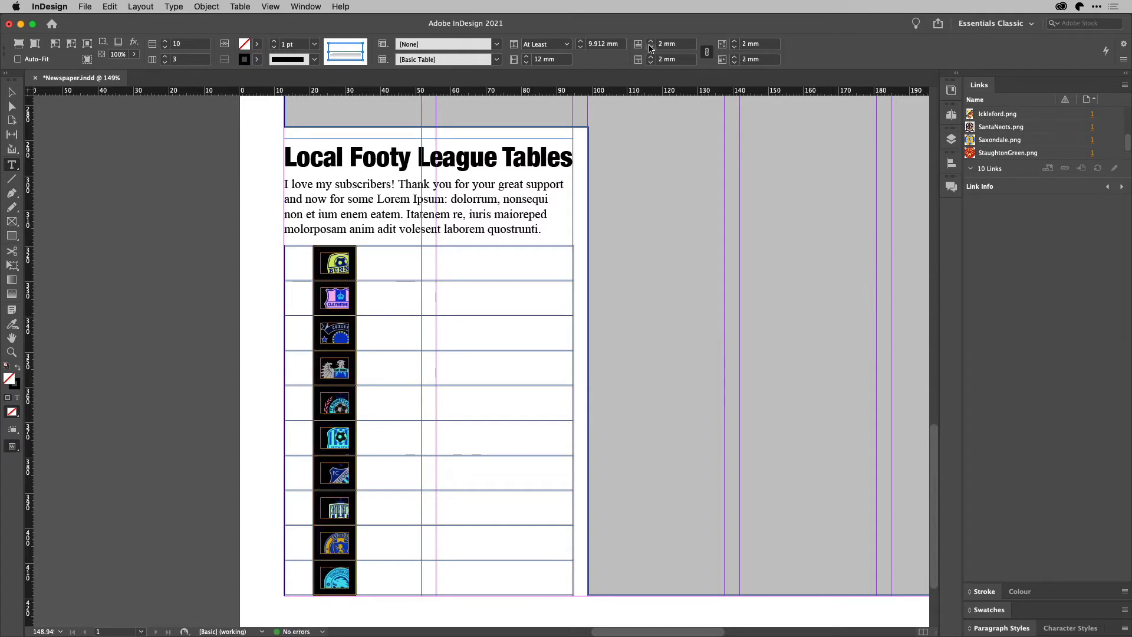
pyautogui.click(651, 47)
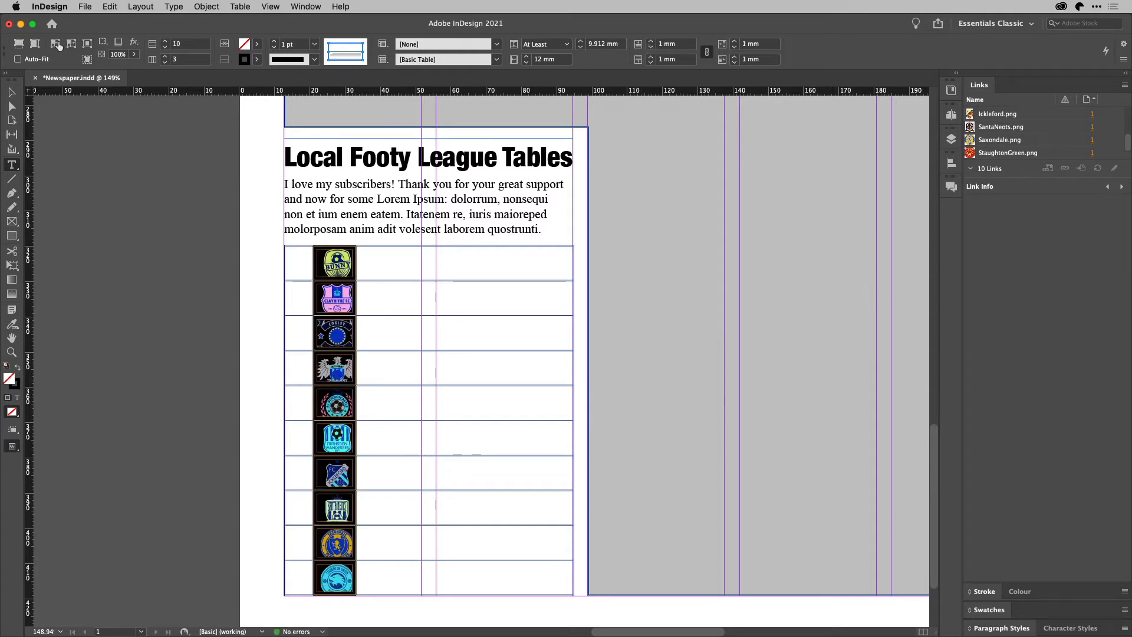
pyautogui.click(34, 45)
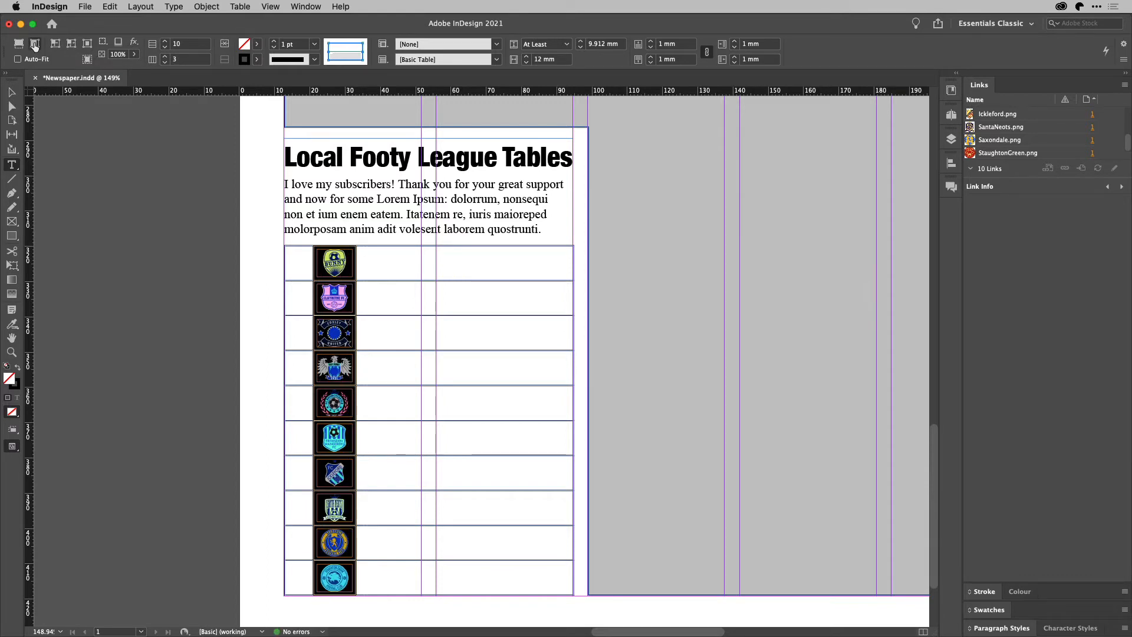
pyautogui.click(384, 260)
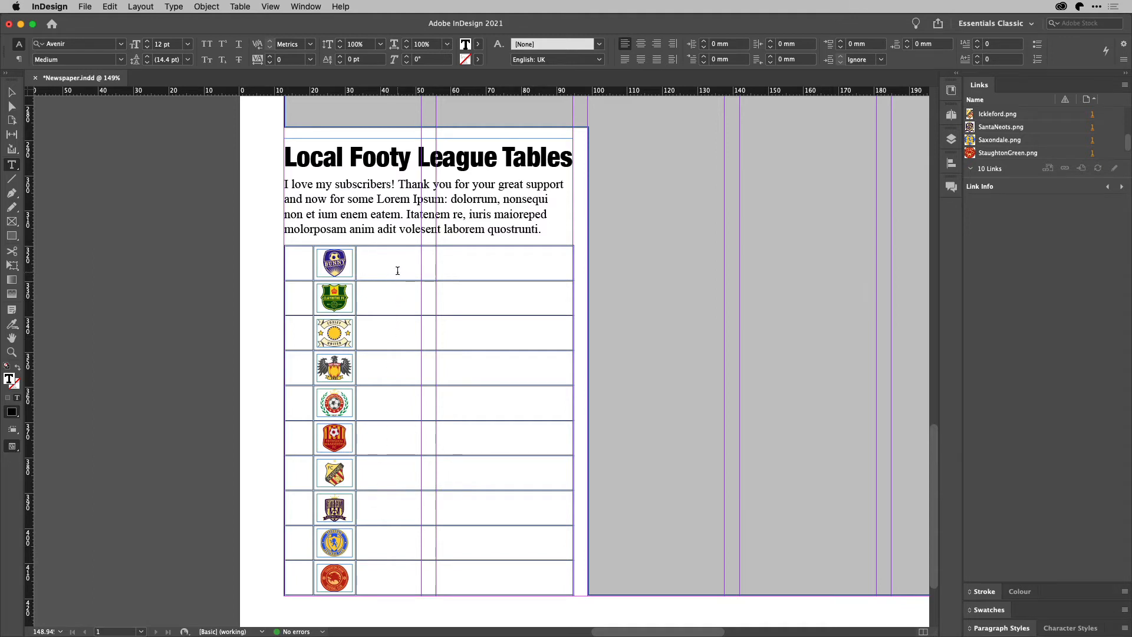
# Copy the ten club names from TextEdit and select the table's entire third column
pyautogui.press('super+Tab')
pyautogui.press('super+Tab')
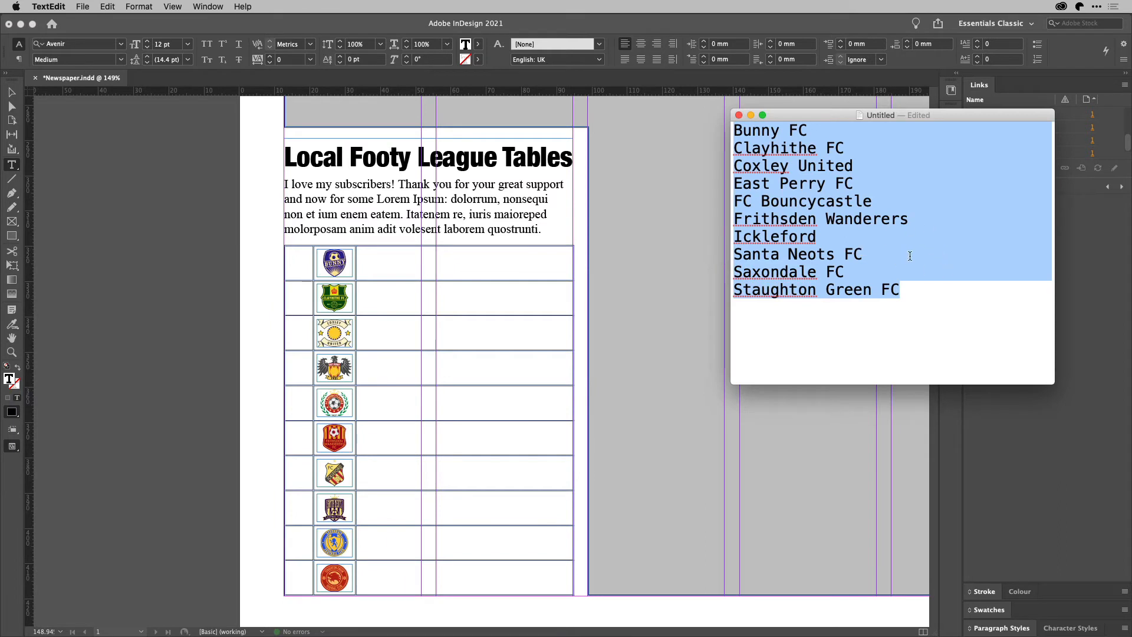
pyautogui.press('super+c')
pyautogui.click(519, 255)
pyautogui.click(465, 267)
pyautogui.press('alt+super+3')
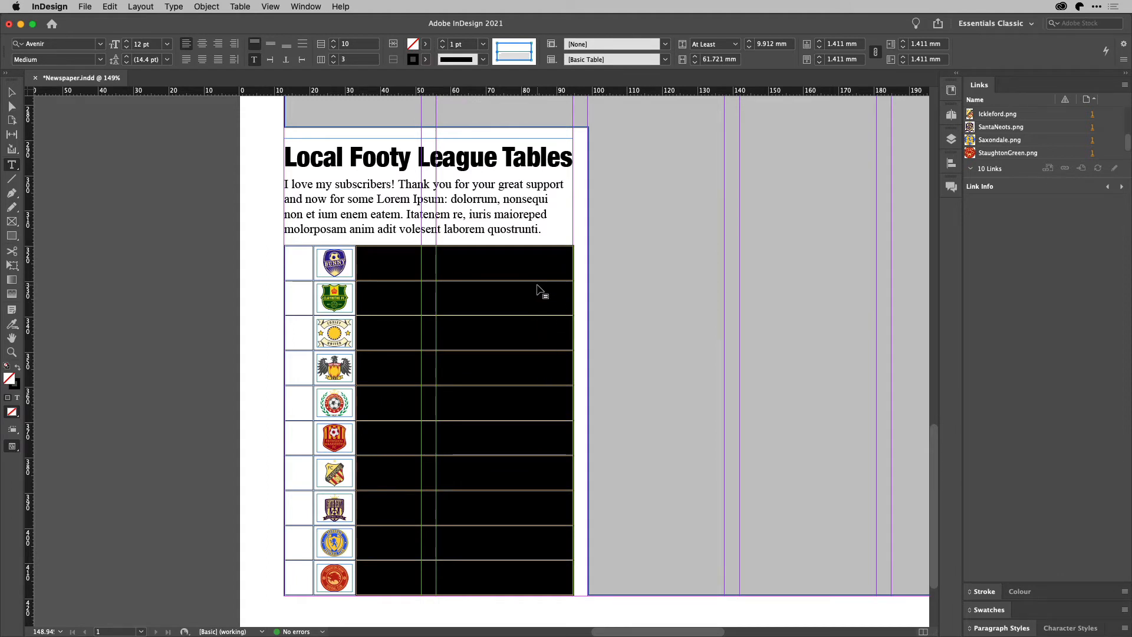
# Paste Bunny FC through Staughton Green FC into the third column, then place the caret in the top position cell
pyautogui.press('super+v')
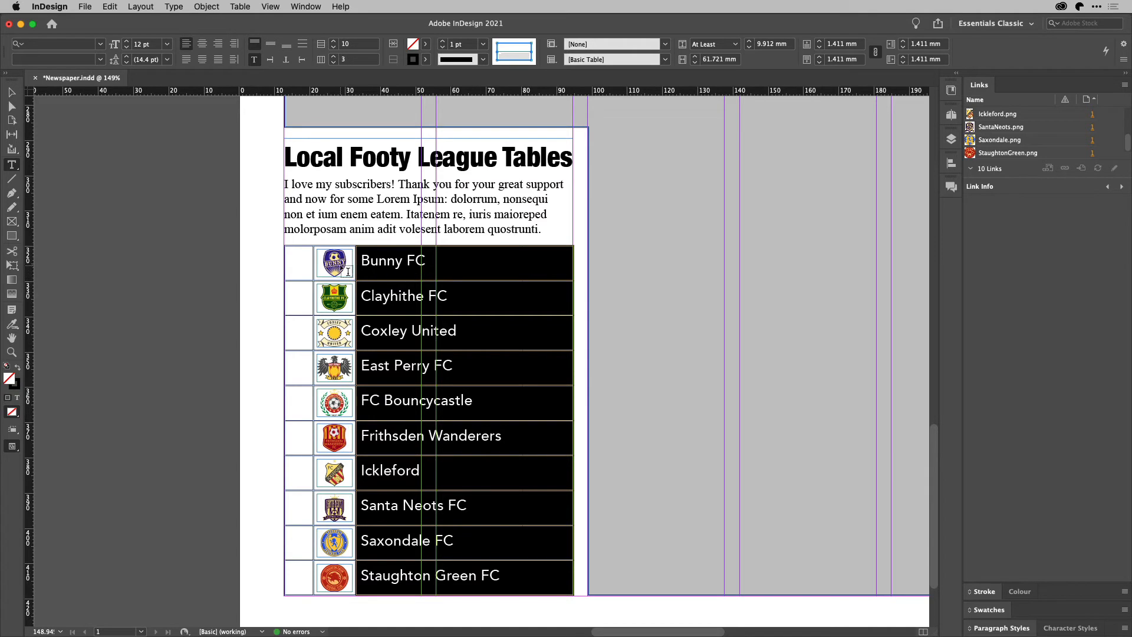
pyautogui.click(296, 266)
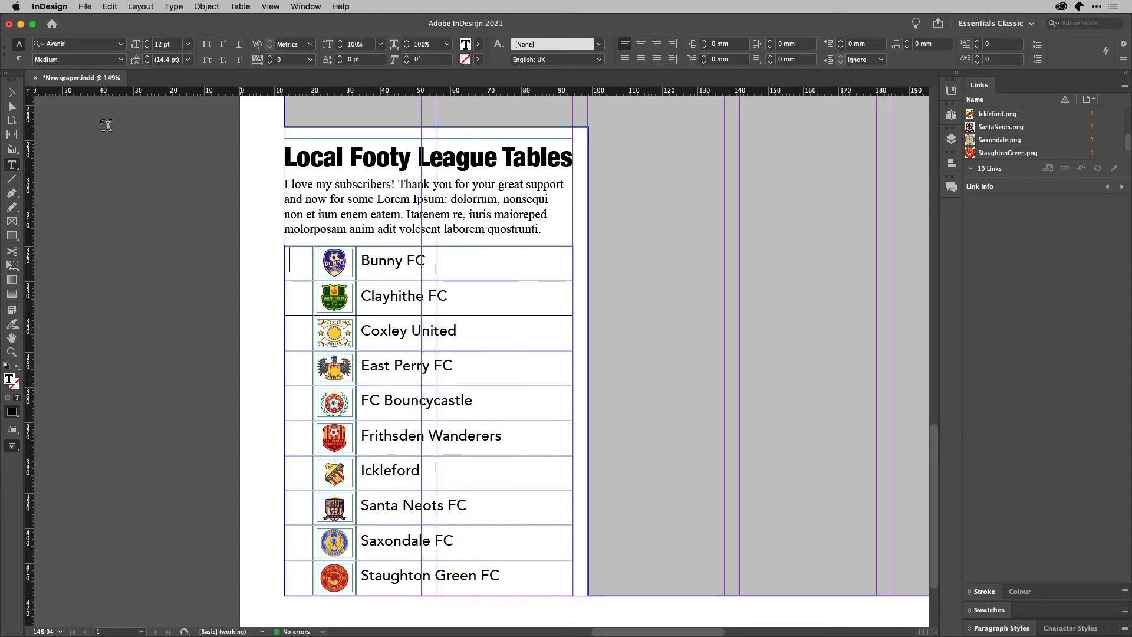
pyautogui.click(18, 60)
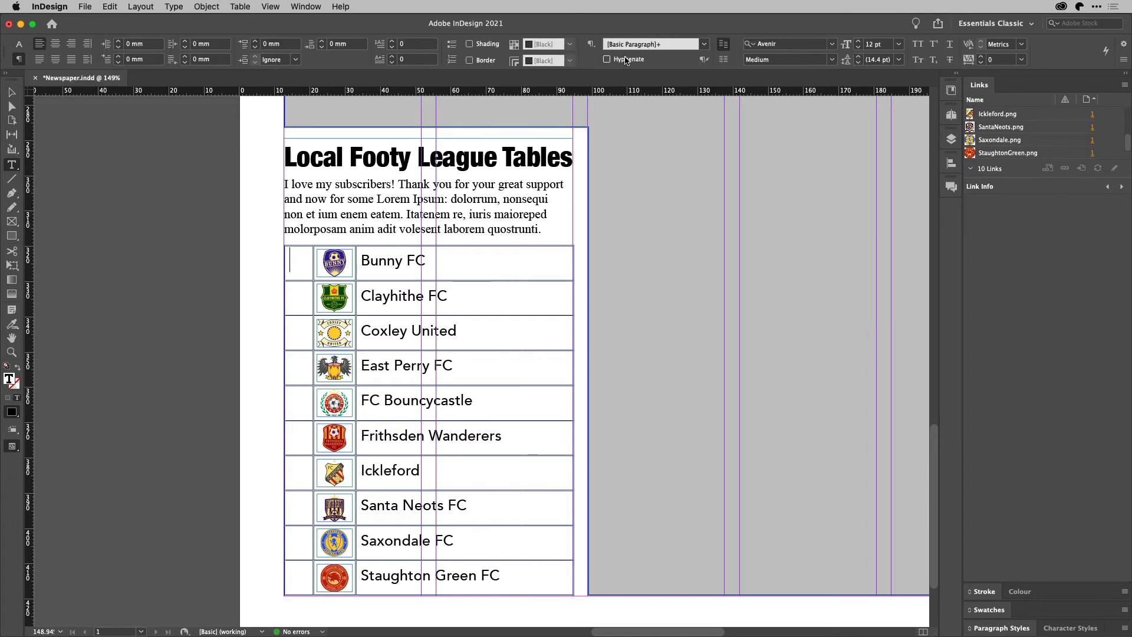
pyautogui.click(592, 44)
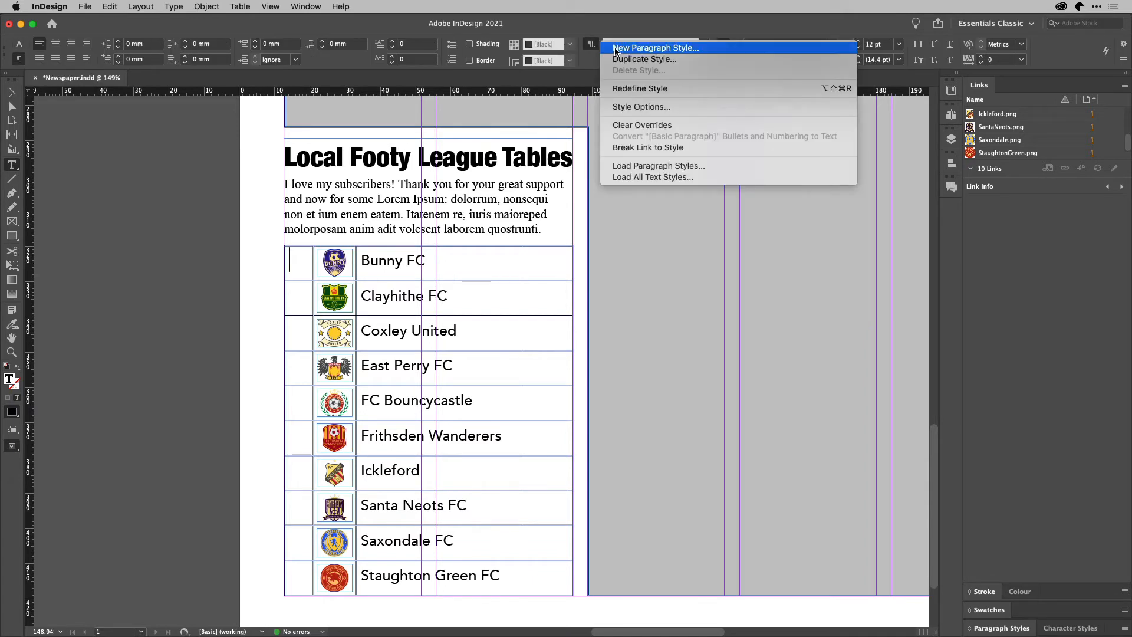
# Create the LeaguePosition paragraph style as a Numbers list with a trimmed number format
pyautogui.click(618, 48)
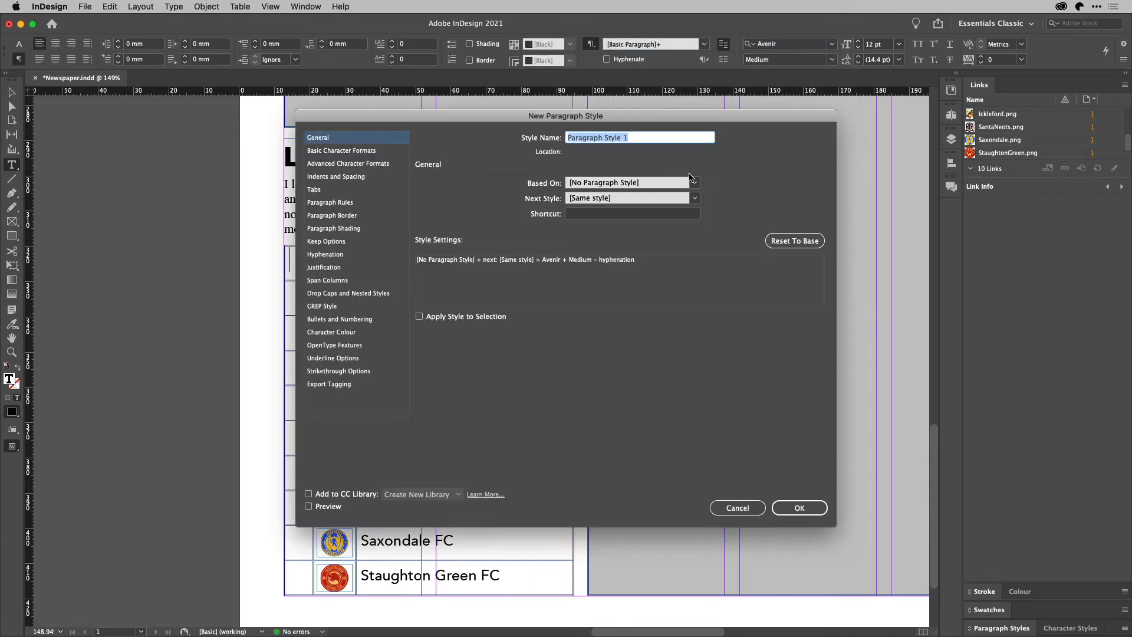
pyautogui.write('LeaguePosition')
pyautogui.click(362, 320)
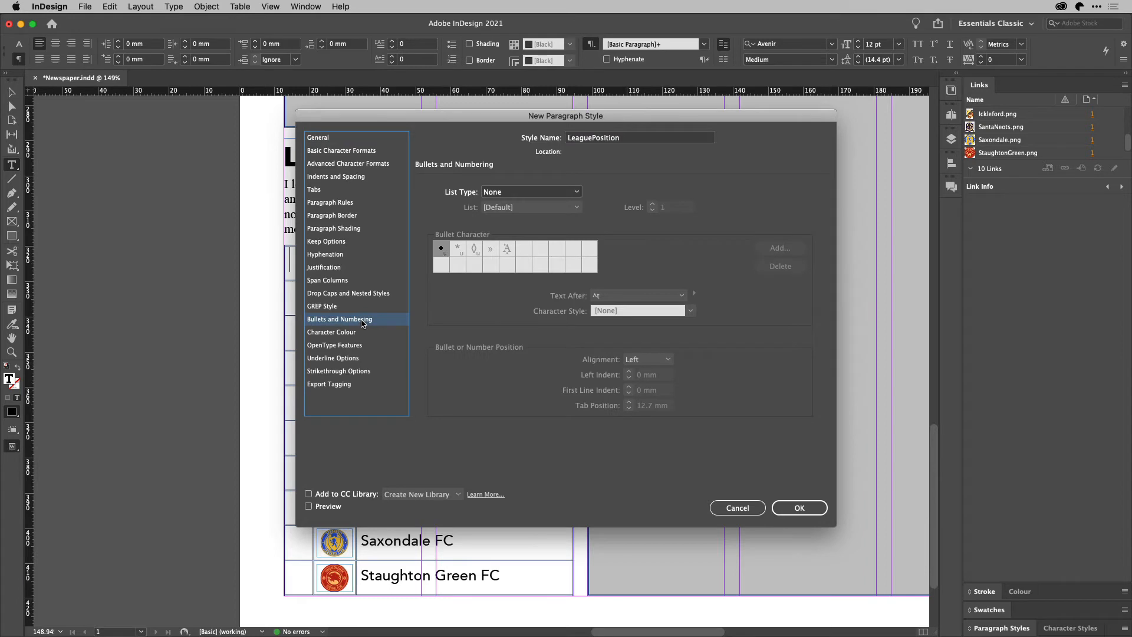
pyautogui.click(561, 193)
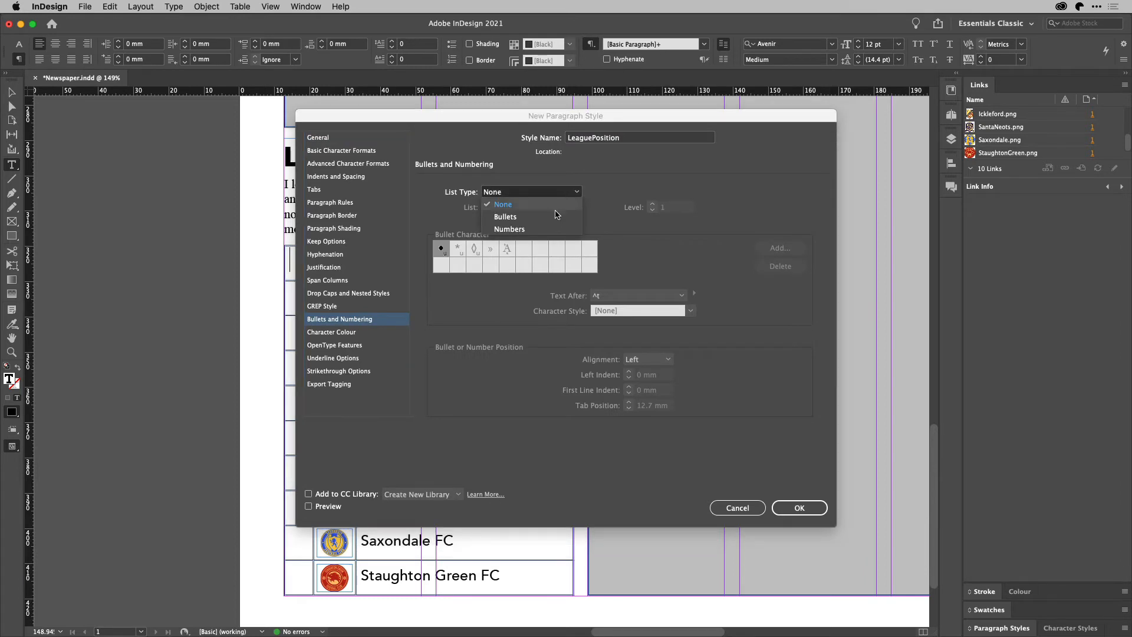
pyautogui.click(548, 229)
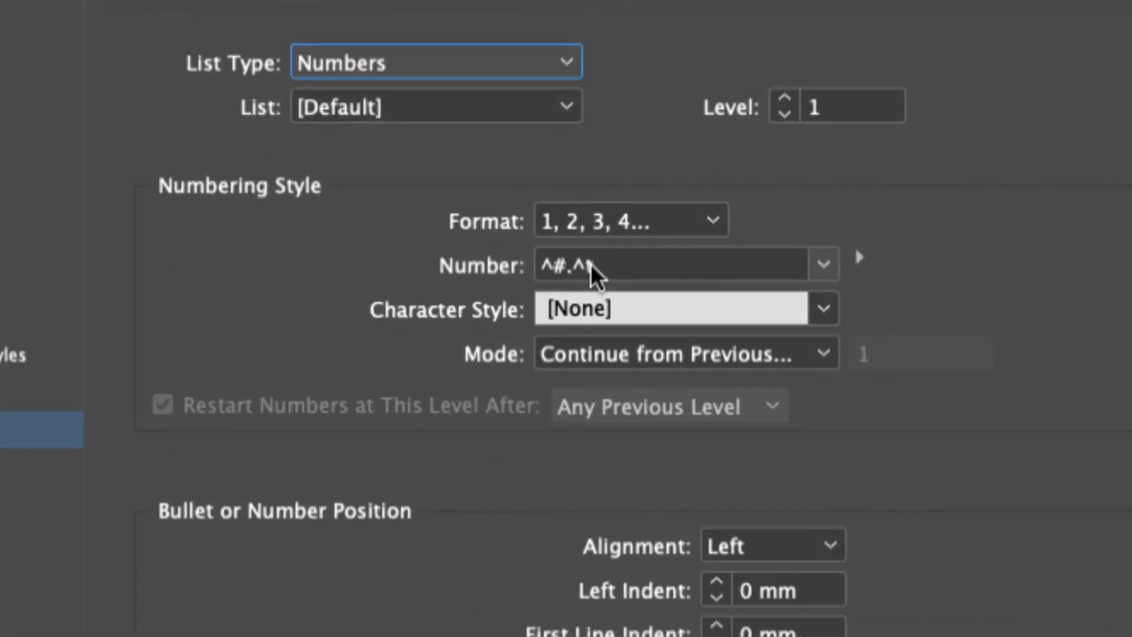
pyautogui.click(595, 265)
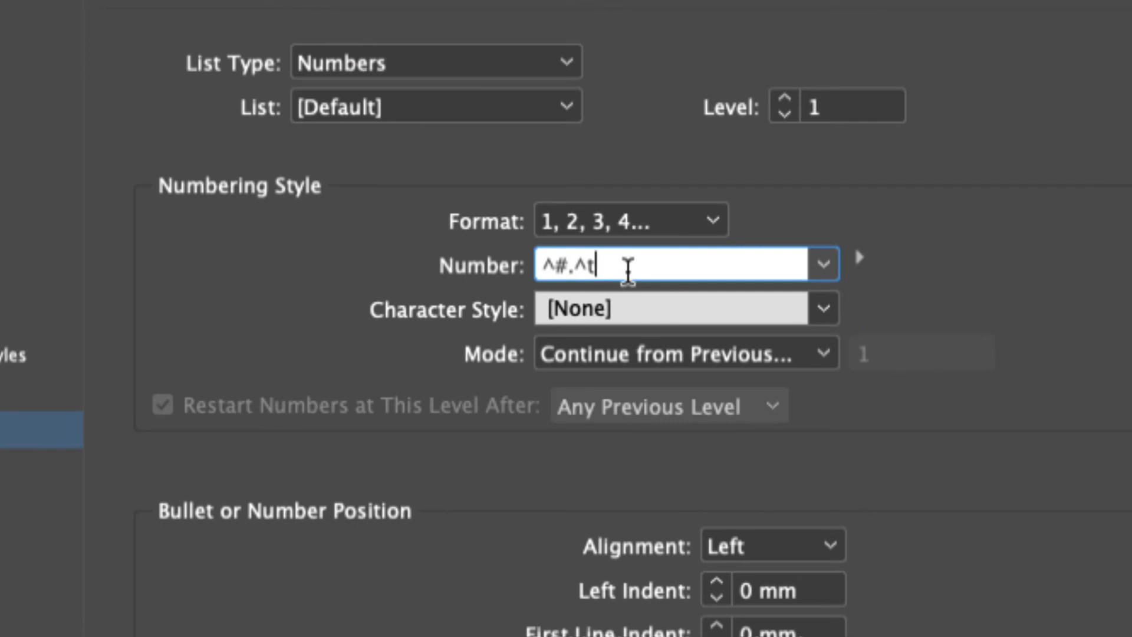
pyautogui.press('BackSpace')
pyautogui.press('BackSpace')
pyautogui.press('BackSpace')
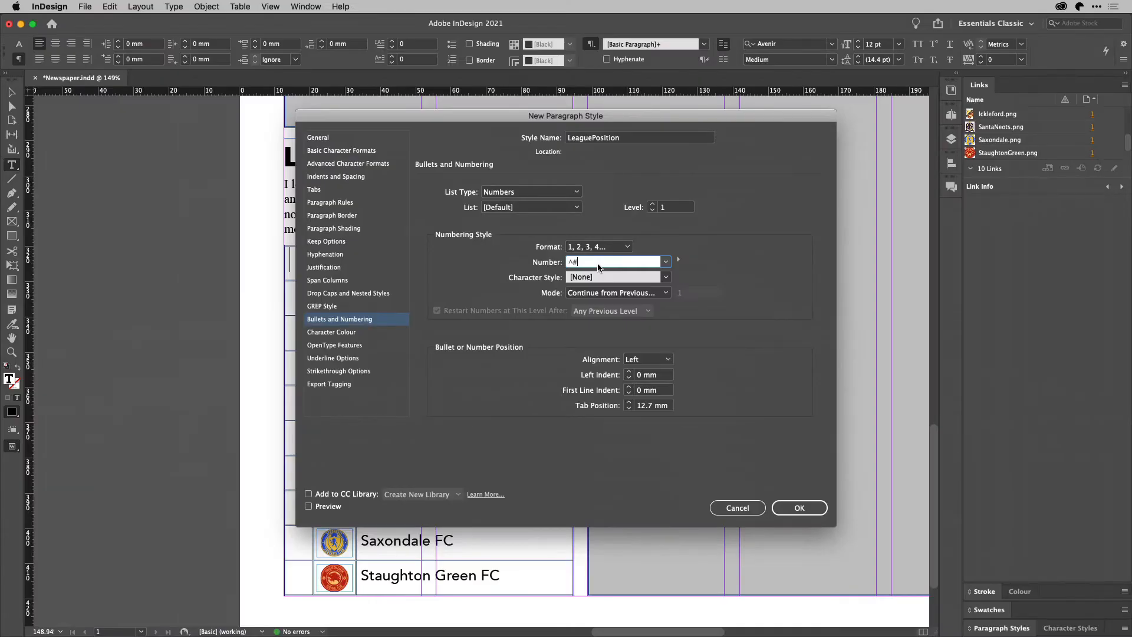
pyautogui.click(792, 506)
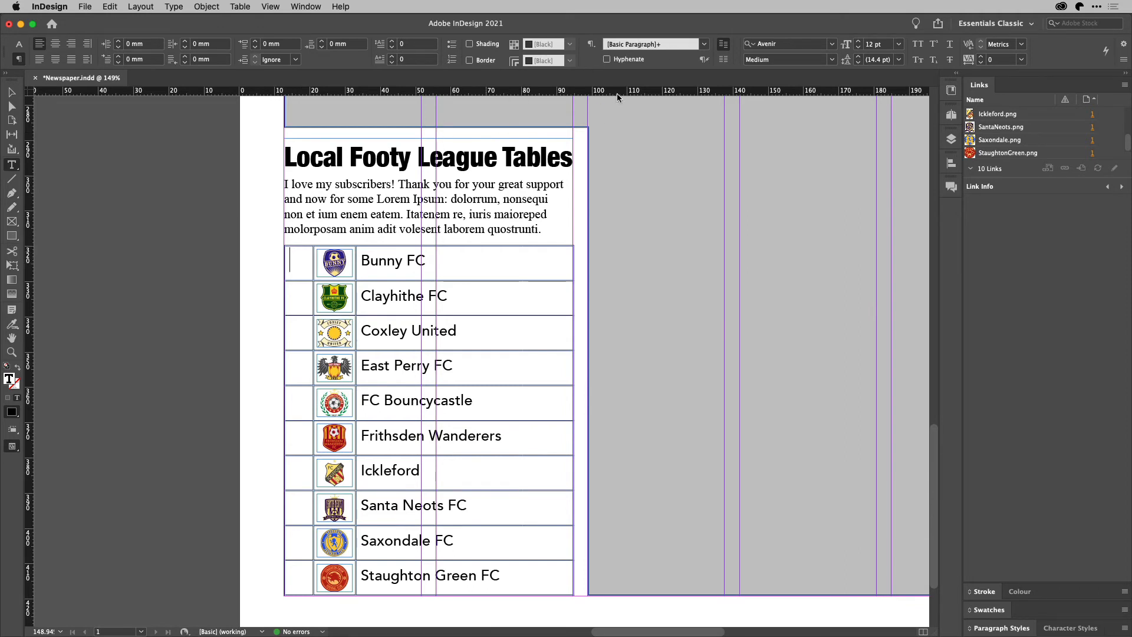
# Apply LeaguePosition to the first position cell, add a thin space after 1, and select the cell
pyautogui.click(704, 44)
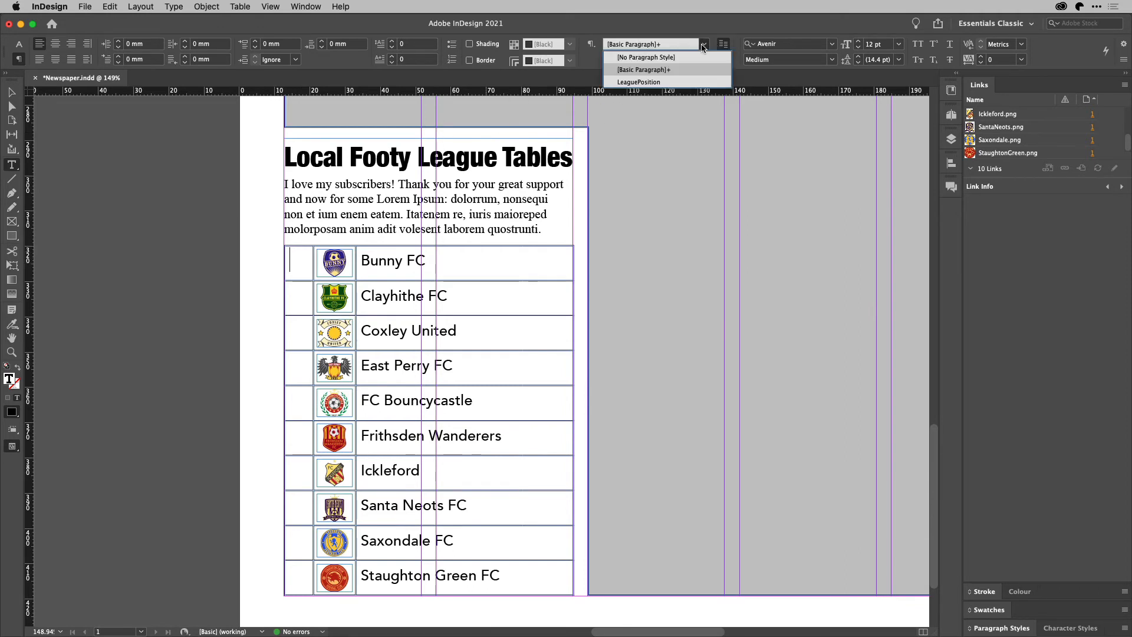
pyautogui.click(686, 83)
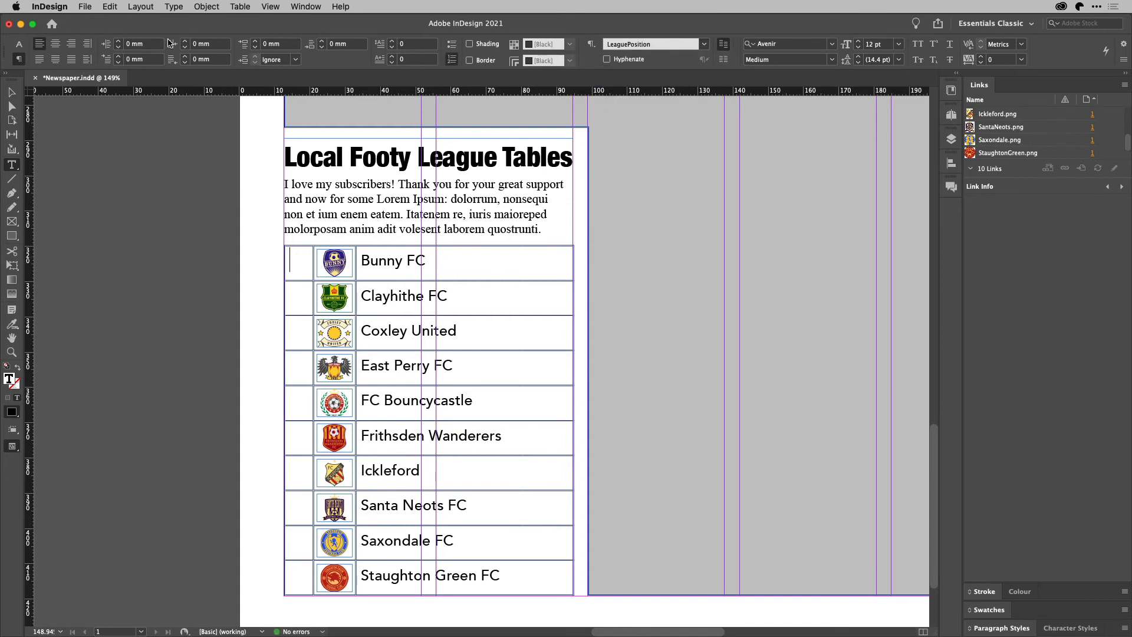
pyautogui.click(175, 7)
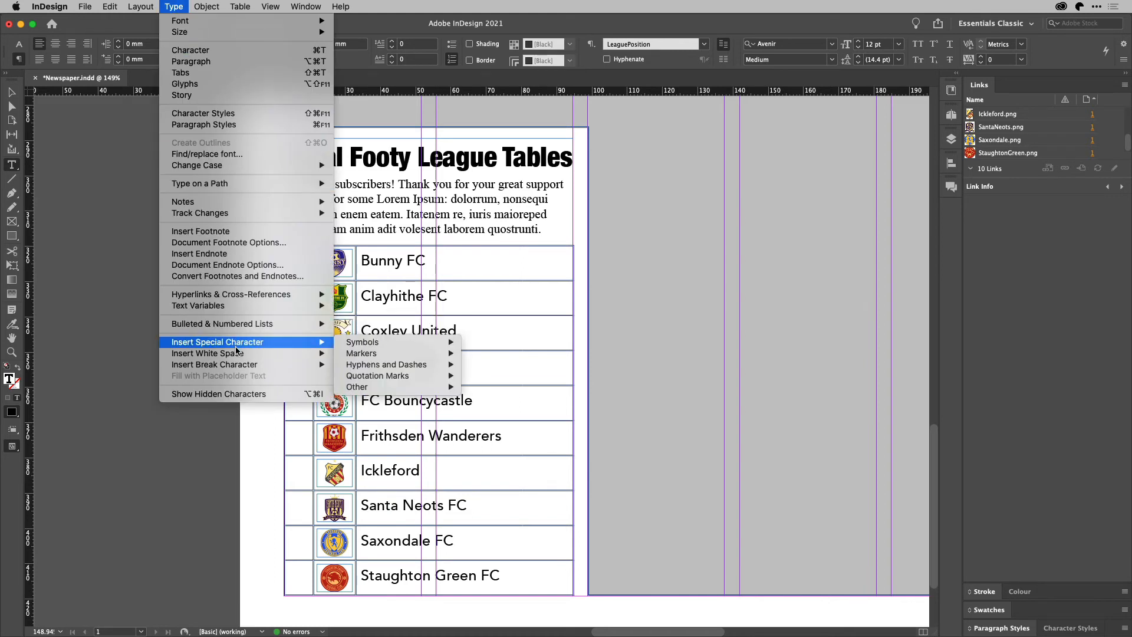
pyautogui.moveTo(236, 354)
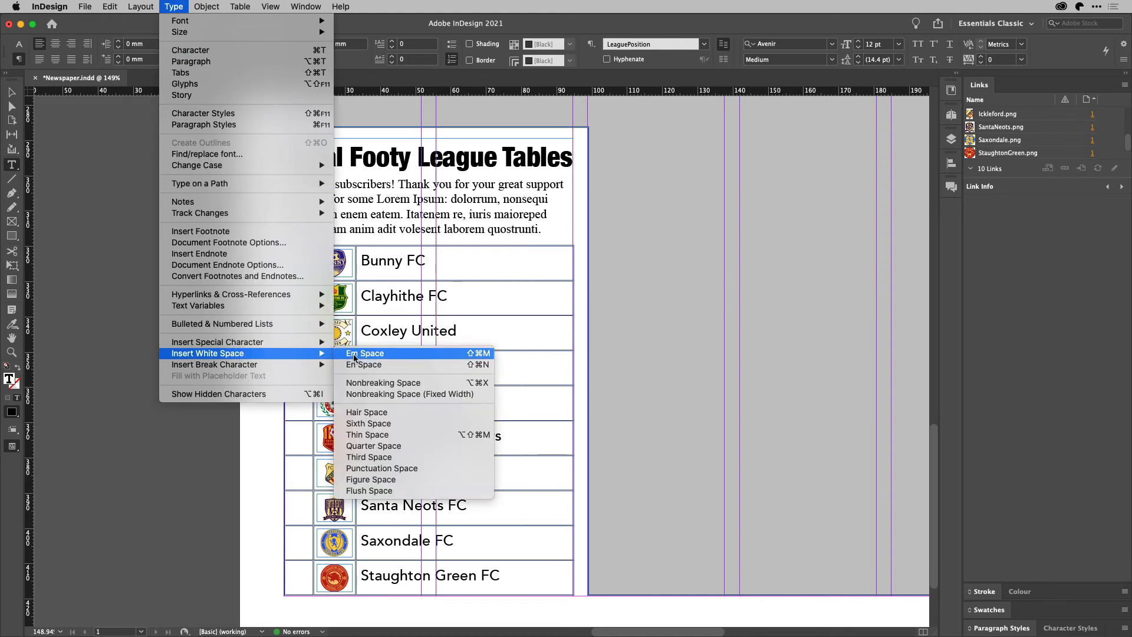
pyautogui.click(391, 435)
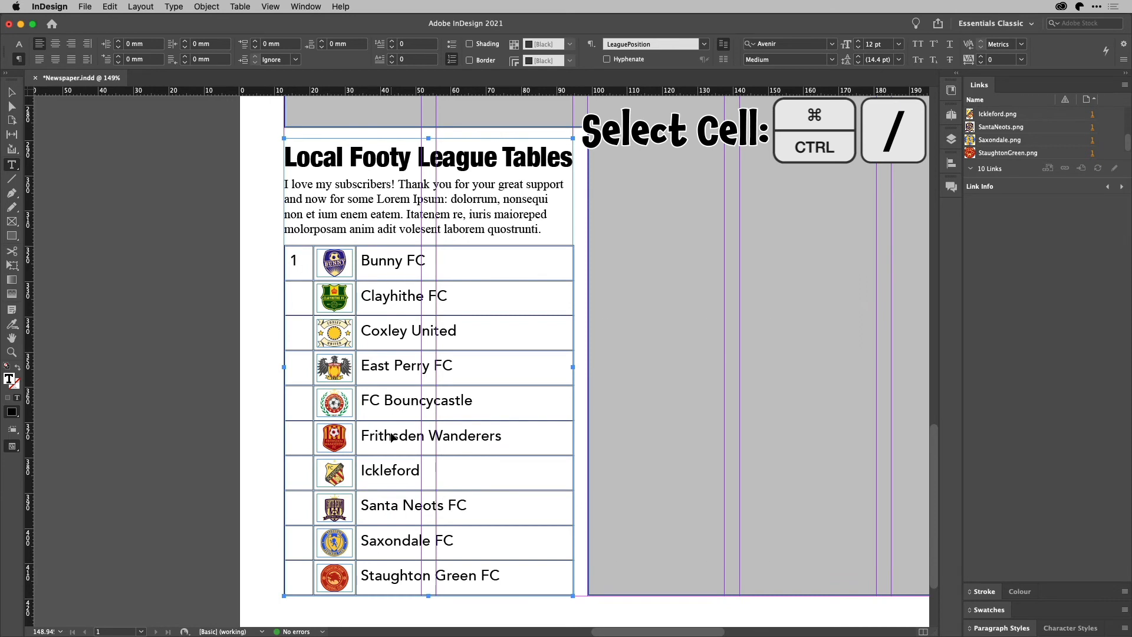
pyautogui.press('super+slash')
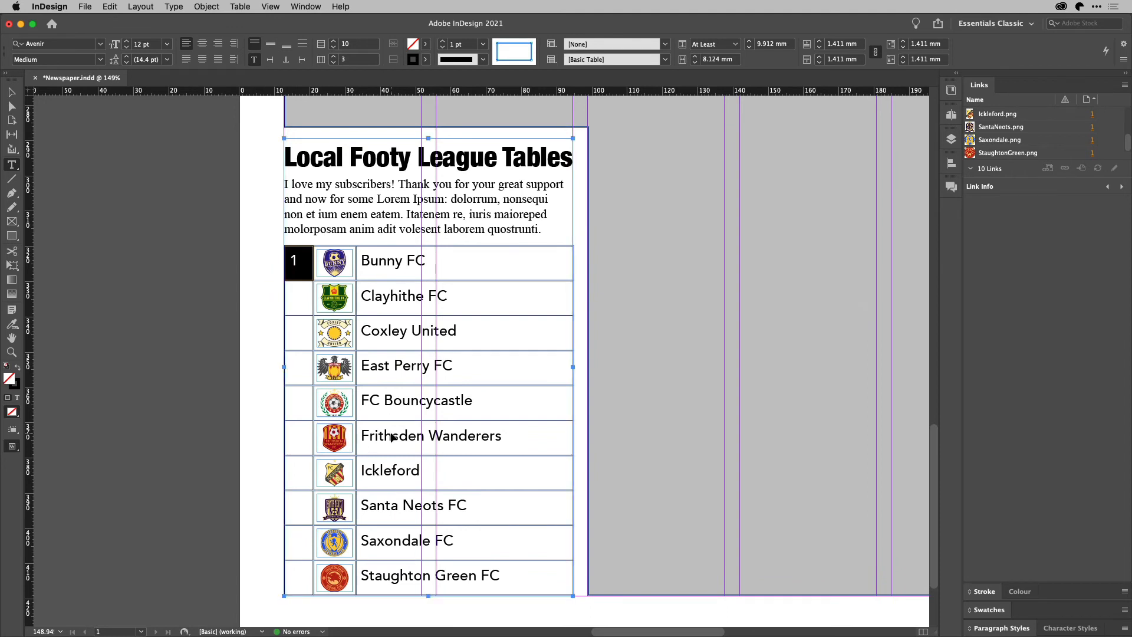
# Number the first-column cells 2 to 10 and set the table's outer border stroke to [None]
pyautogui.moveTo(291, 291); pyautogui.dragTo(310, 575)
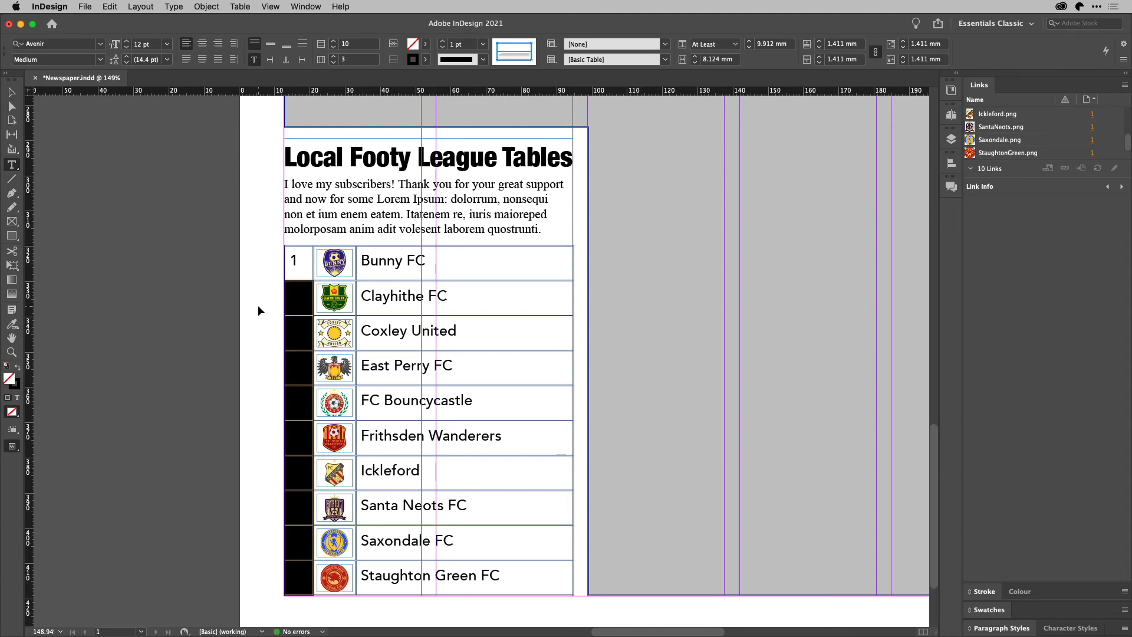
pyautogui.press('super+v')
pyautogui.moveTo(298, 260); pyautogui.dragTo(573, 568)
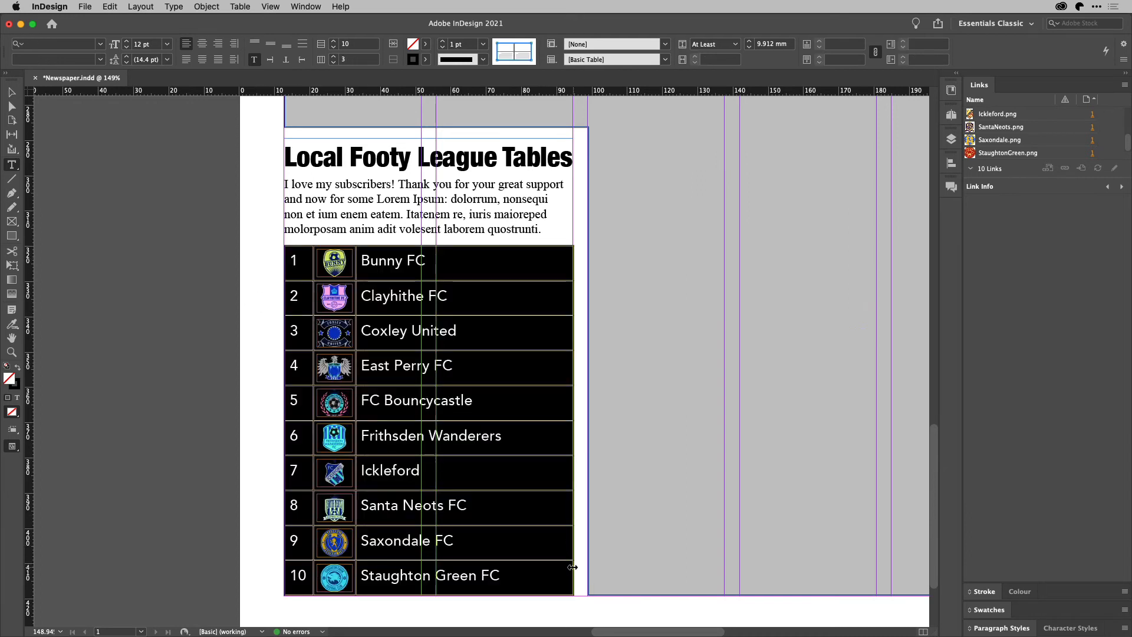
pyautogui.click(561, 59)
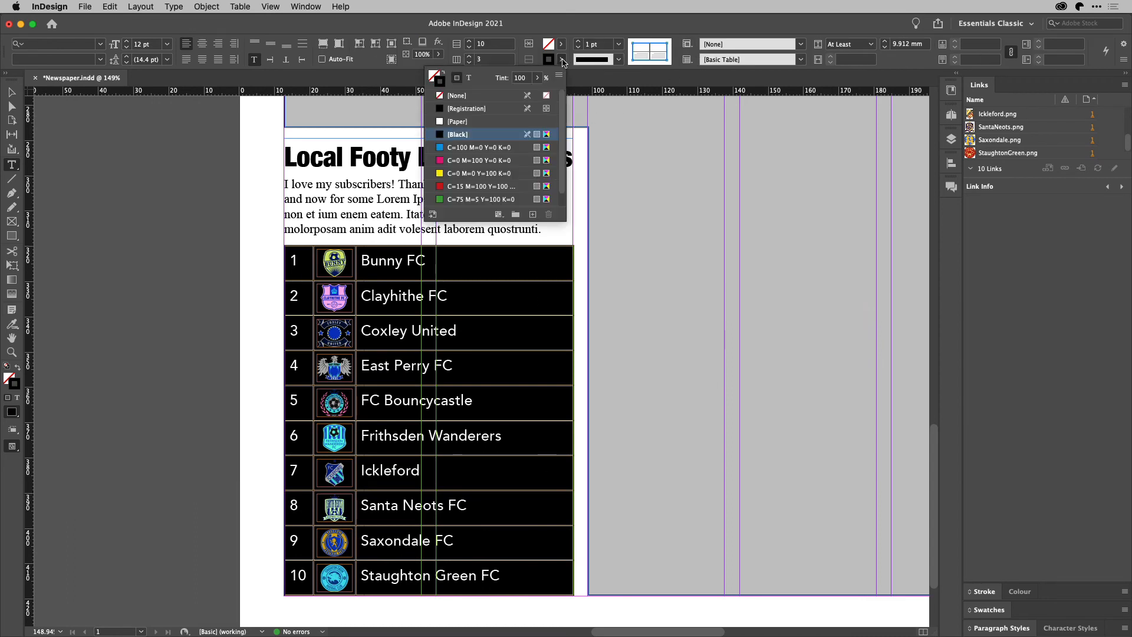
pyautogui.click(456, 95)
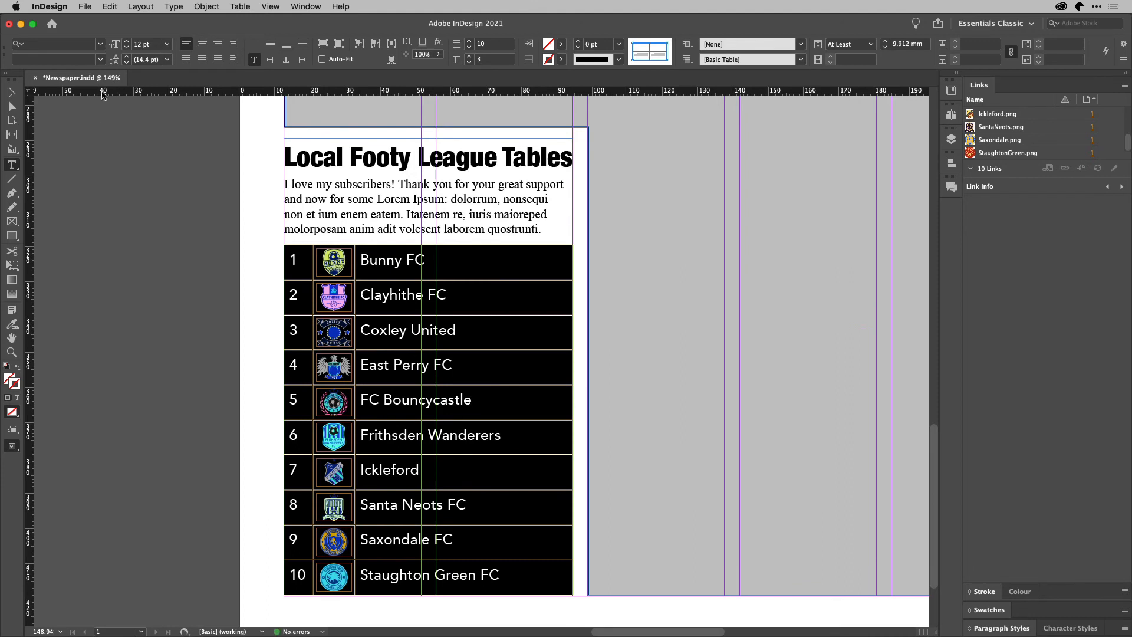
pyautogui.click(12, 93)
# Preview the page without guides to check the table's remaining lines
pyautogui.click(133, 171)
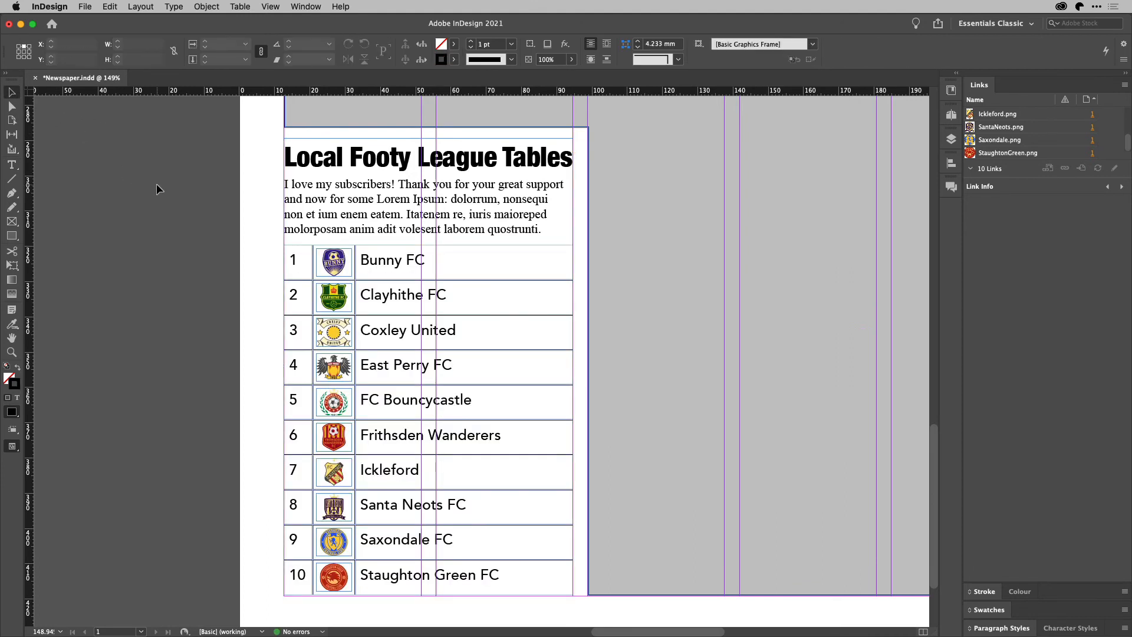
pyautogui.press('w')
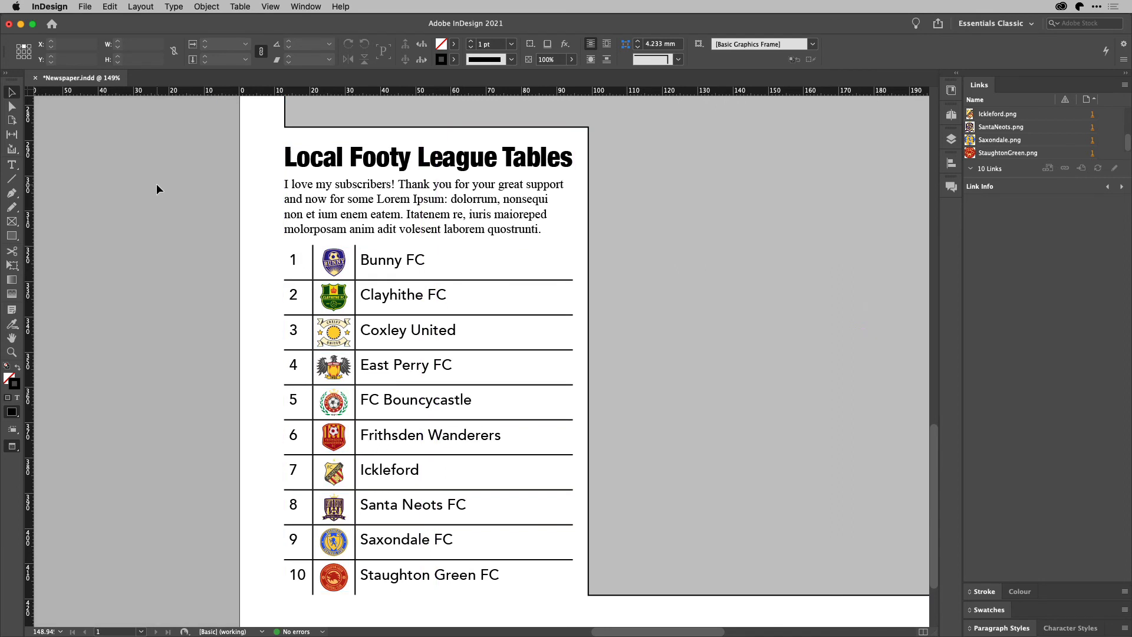
pyautogui.press('w')
# Set the stroke of all inner row and column lines in the table to [None]
pyautogui.press('t')
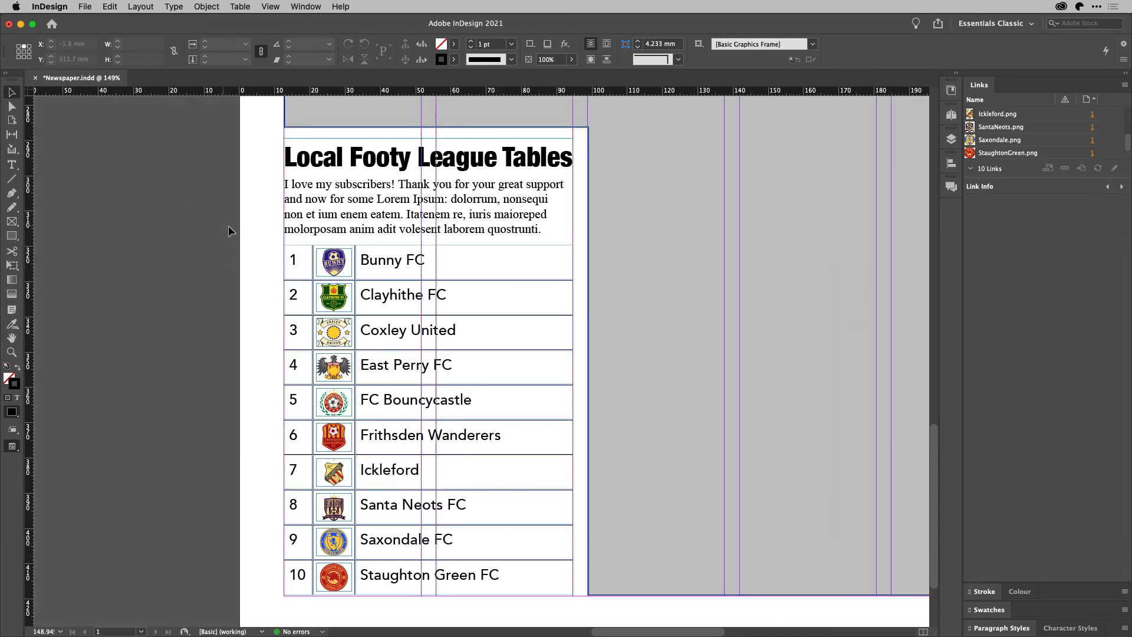
pyautogui.click(299, 260)
pyautogui.moveTo(300, 260); pyautogui.dragTo(584, 583)
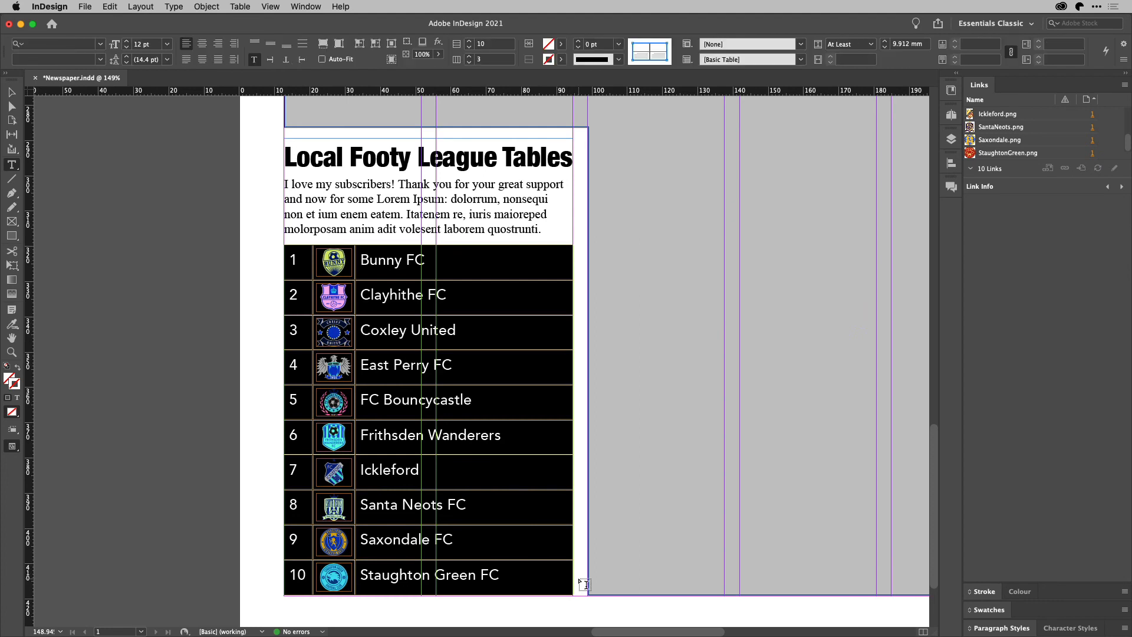
pyautogui.rightClick(658, 53)
pyautogui.click(653, 56)
pyautogui.click(660, 54)
pyautogui.click(654, 51)
pyautogui.click(561, 59)
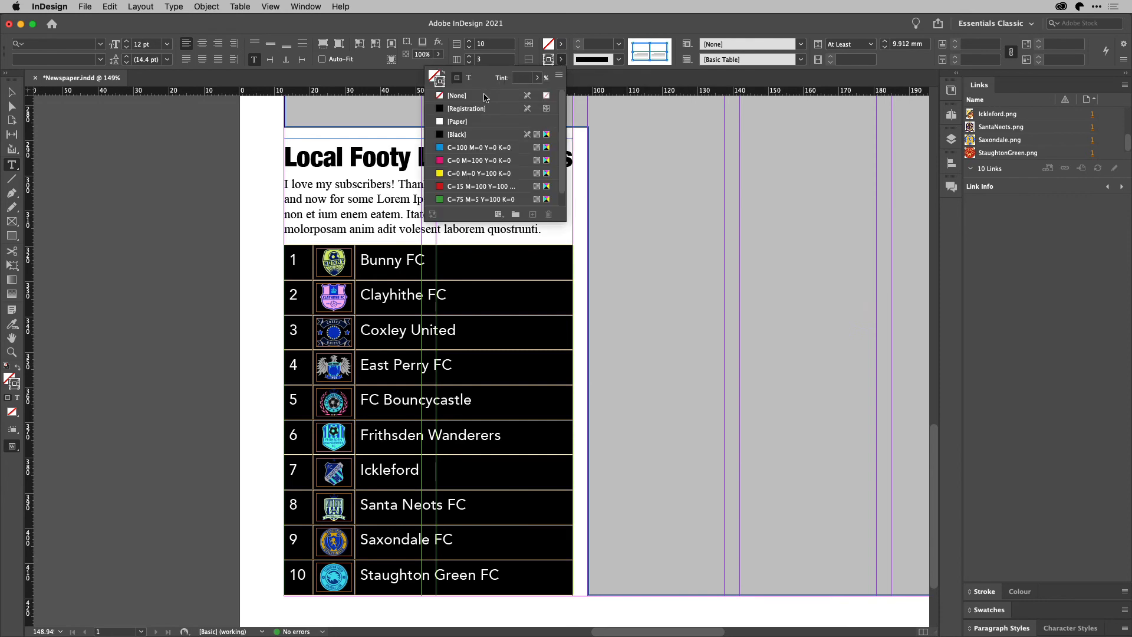
pyautogui.click(458, 96)
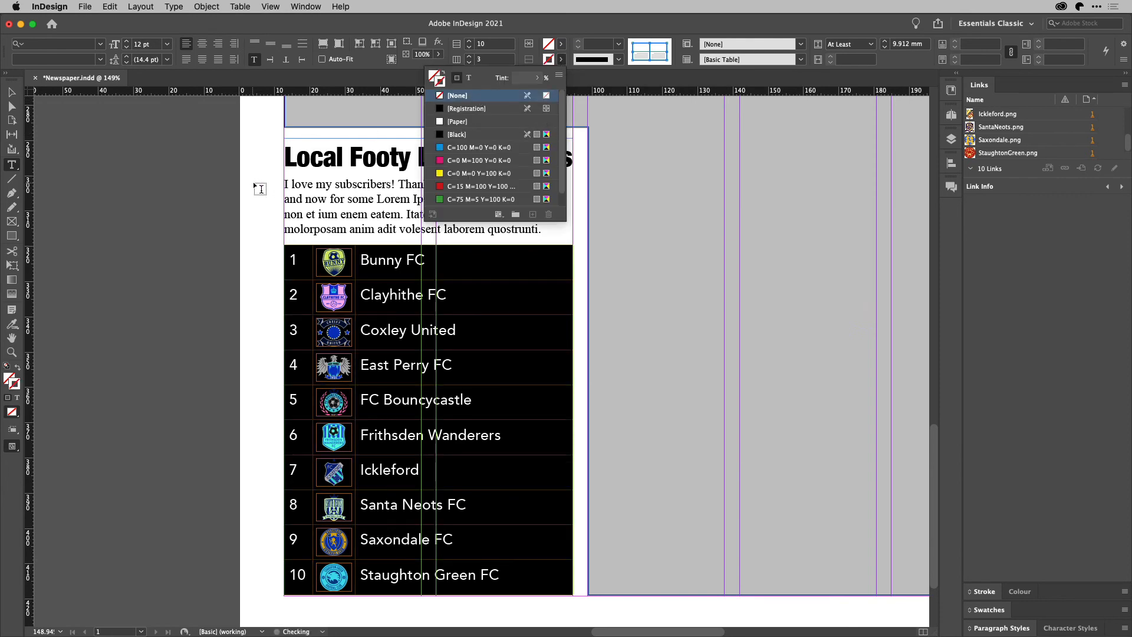
pyautogui.click(260, 189)
# Preview the page to confirm the league table shows no gridlines
pyautogui.click(11, 93)
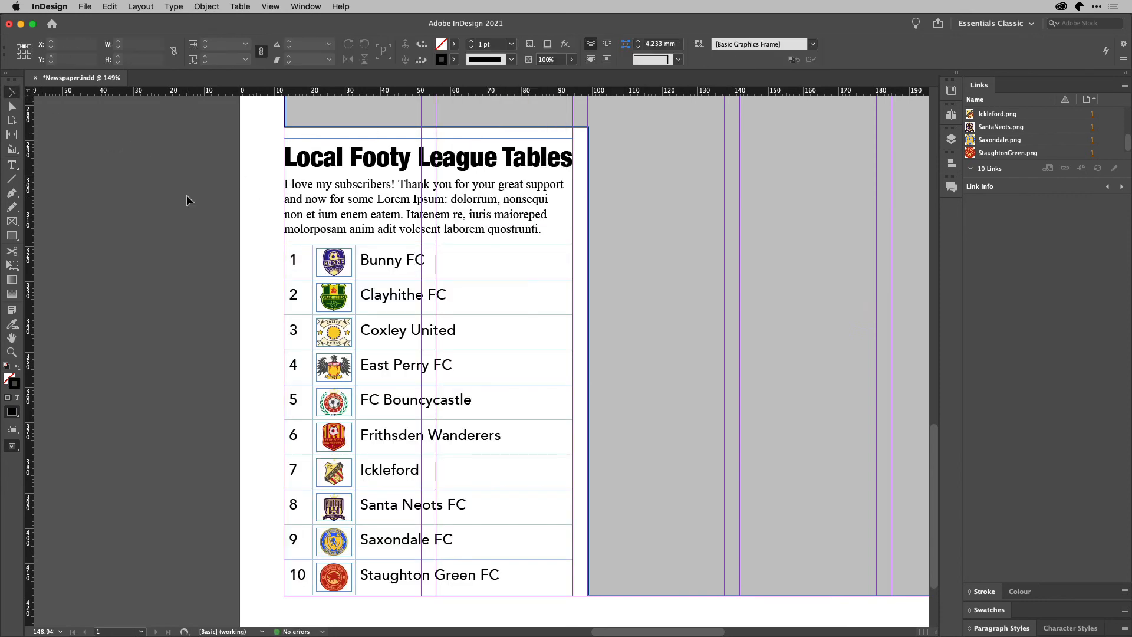
pyautogui.press('w')
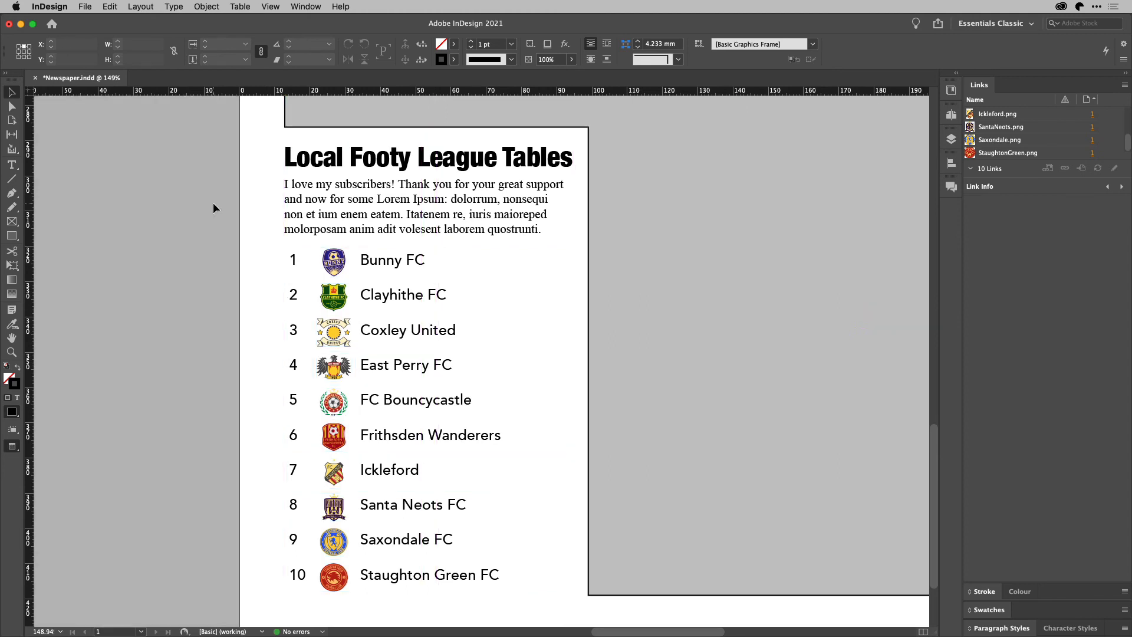
pyautogui.press('w')
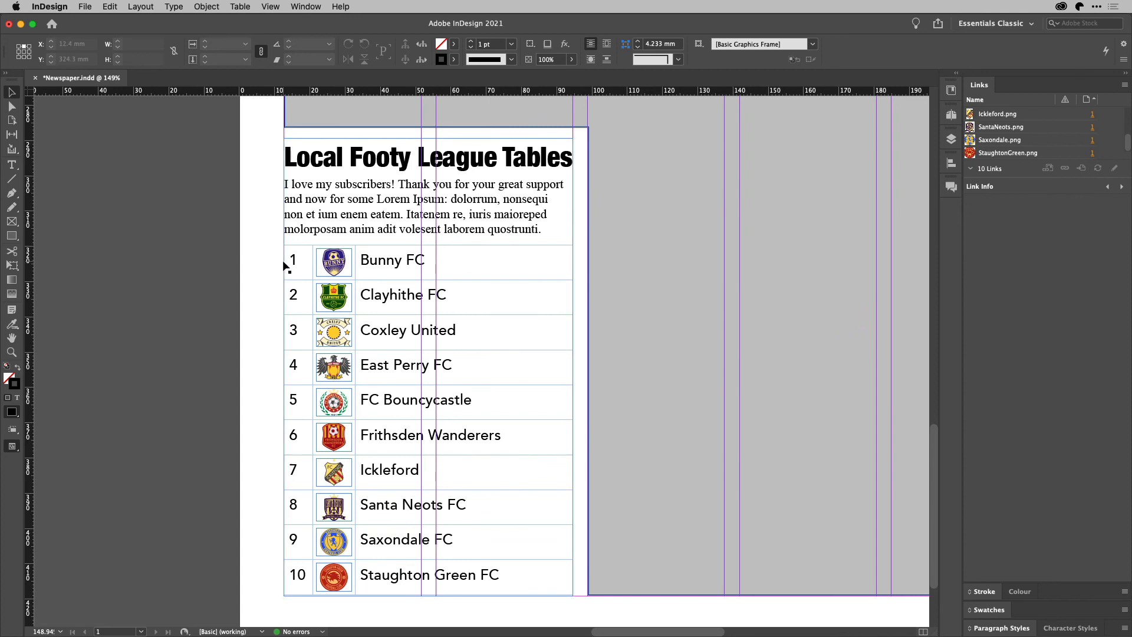
# Move the Bunny FC row below Clayhithe FC
pyautogui.press('t')
pyautogui.click(361, 230)
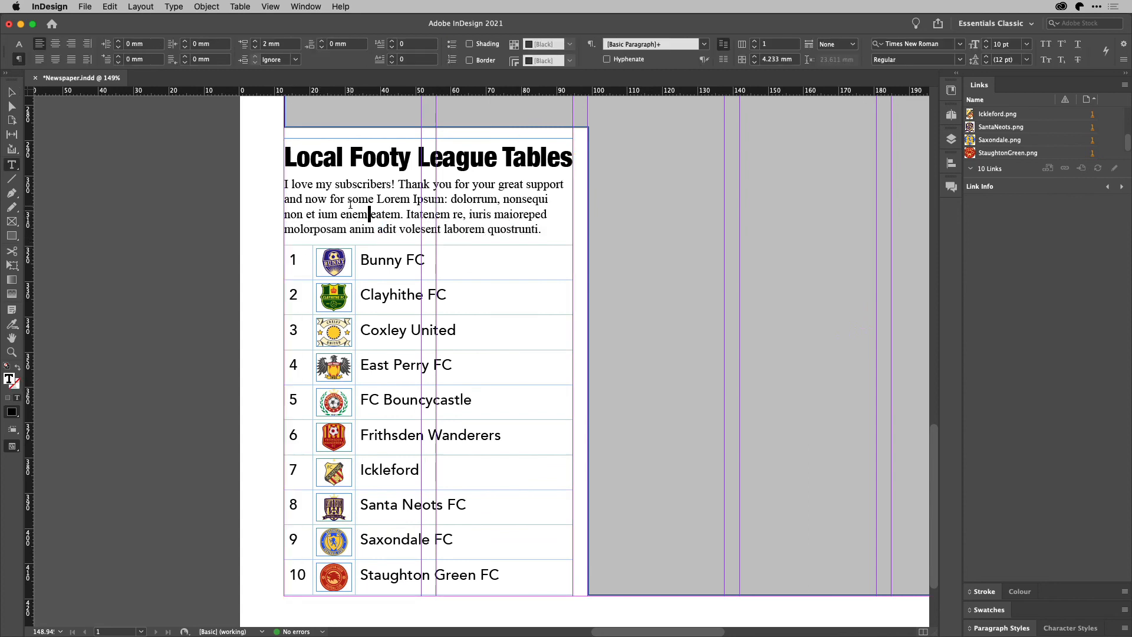
pyautogui.click(281, 264)
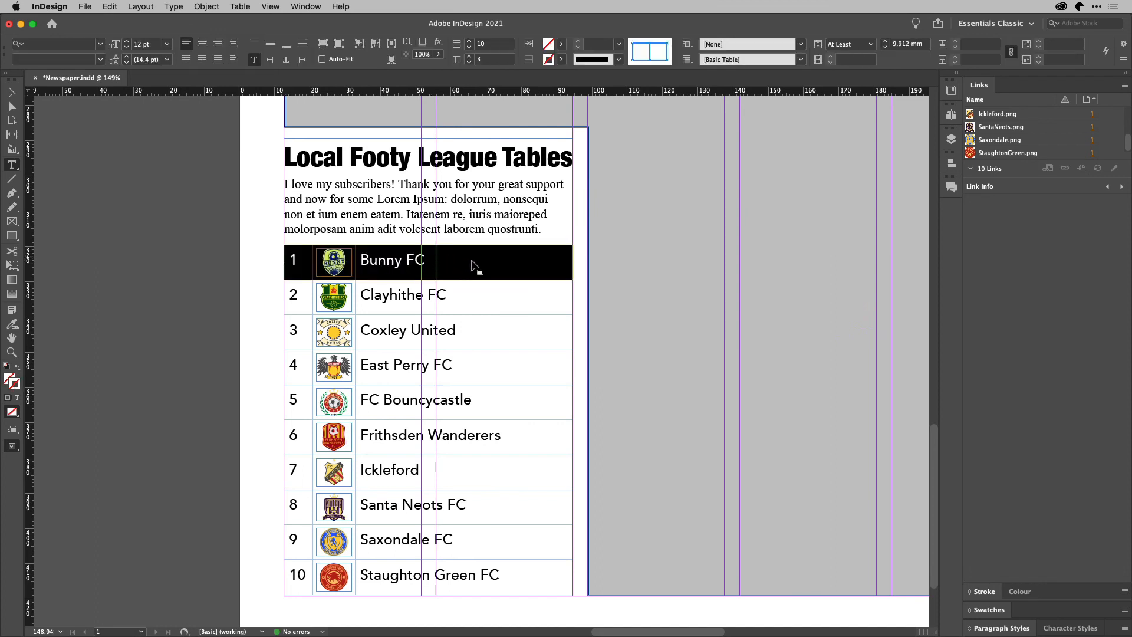
pyautogui.moveTo(474, 267); pyautogui.dragTo(472, 316)
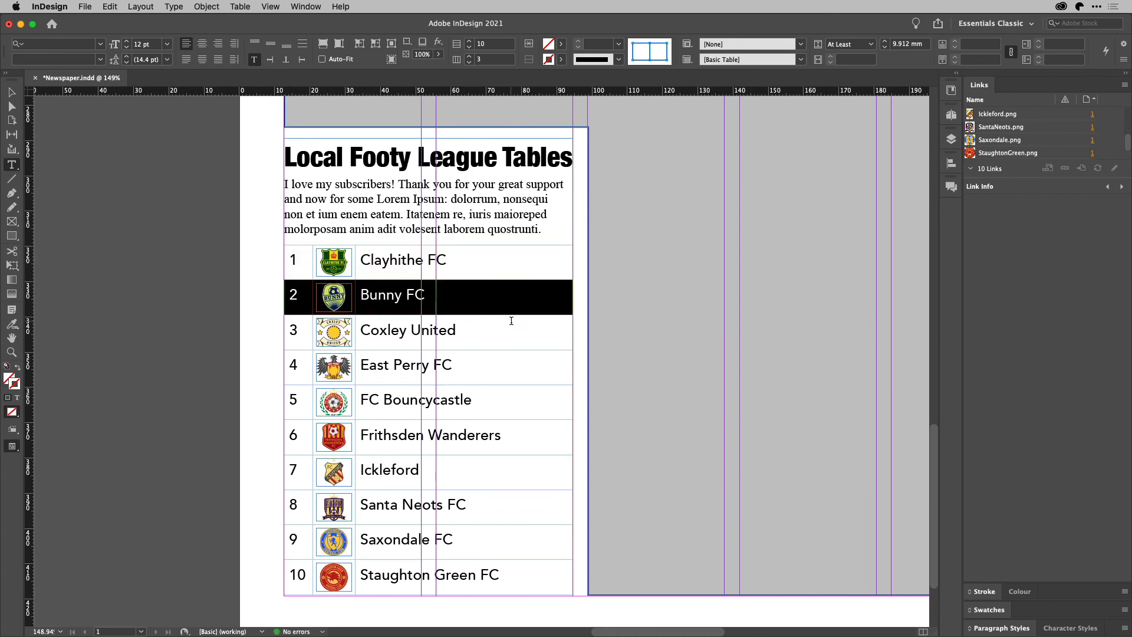
# Move East Perry FC below FC Bouncycastle, then move FC Bouncycastle to the top row
pyautogui.click(281, 363)
pyautogui.moveTo(503, 382); pyautogui.dragTo(506, 419)
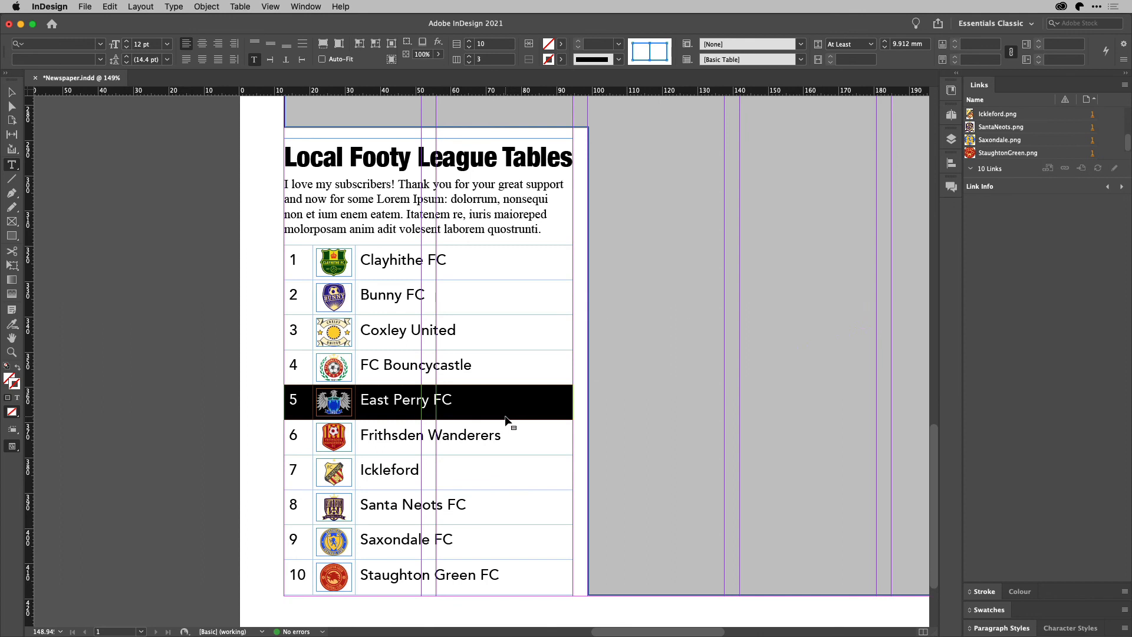
pyautogui.click(282, 367)
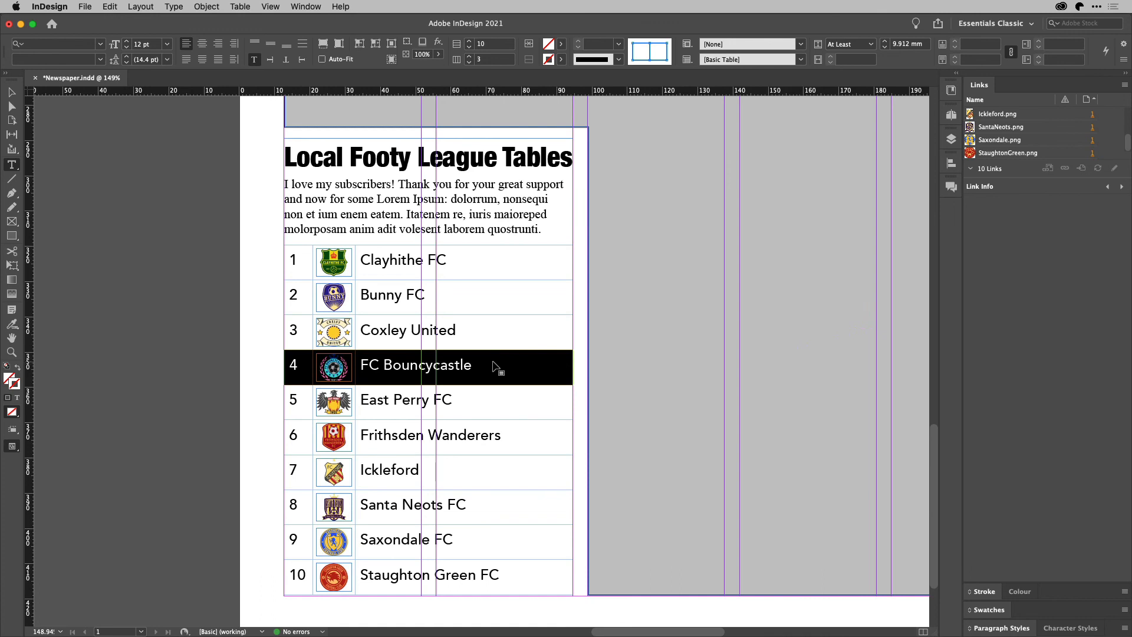
pyautogui.moveTo(496, 366); pyautogui.dragTo(491, 246)
pyautogui.click(489, 258)
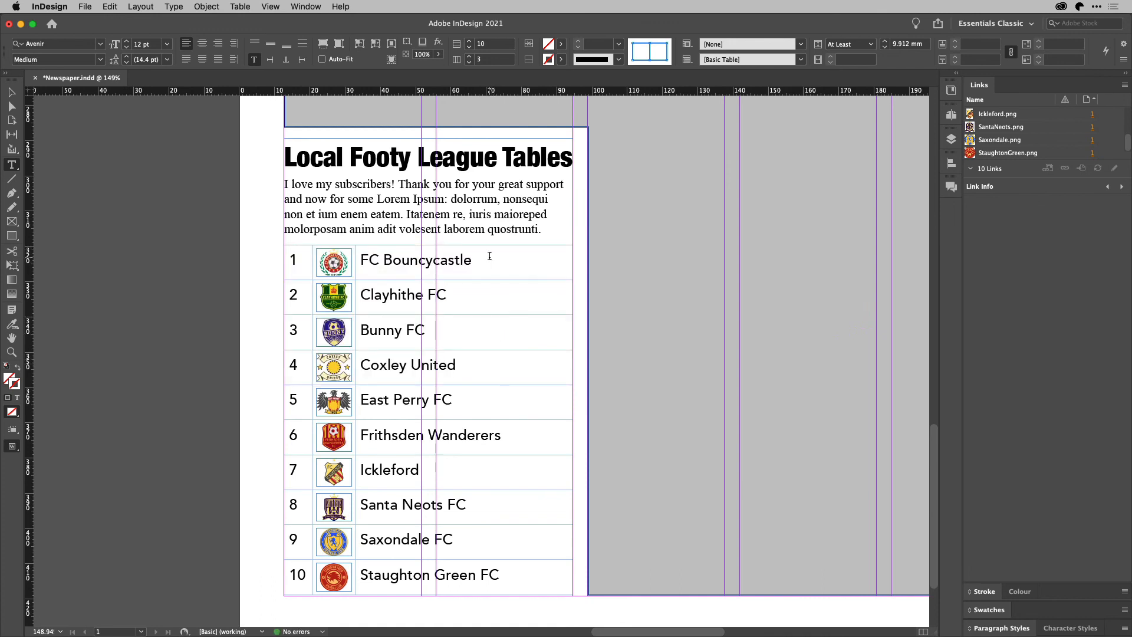